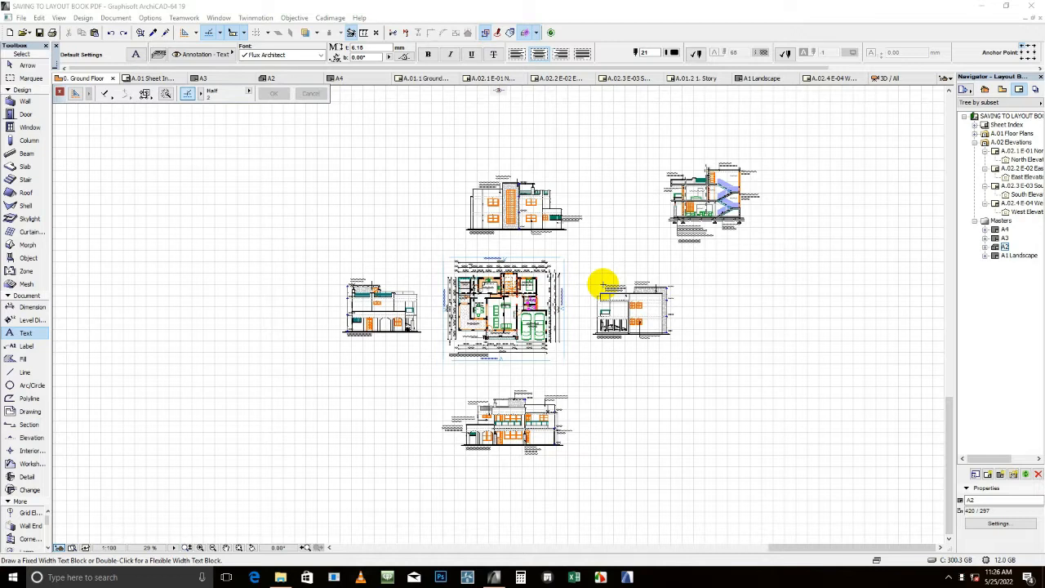
scroll(552, 328, up, 3)
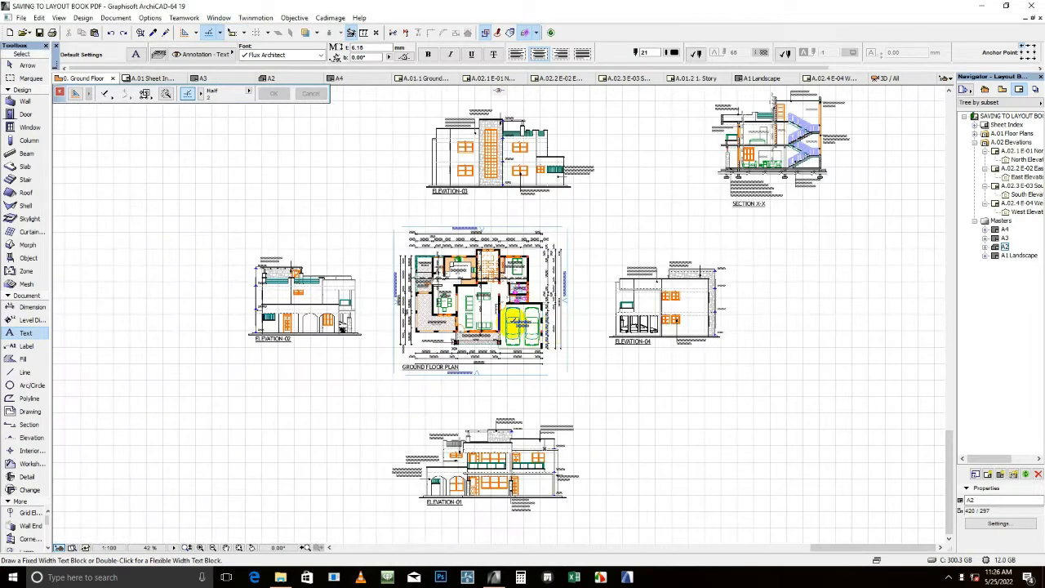
scroll(412, 302, up, 3)
scroll(511, 305, down, 2)
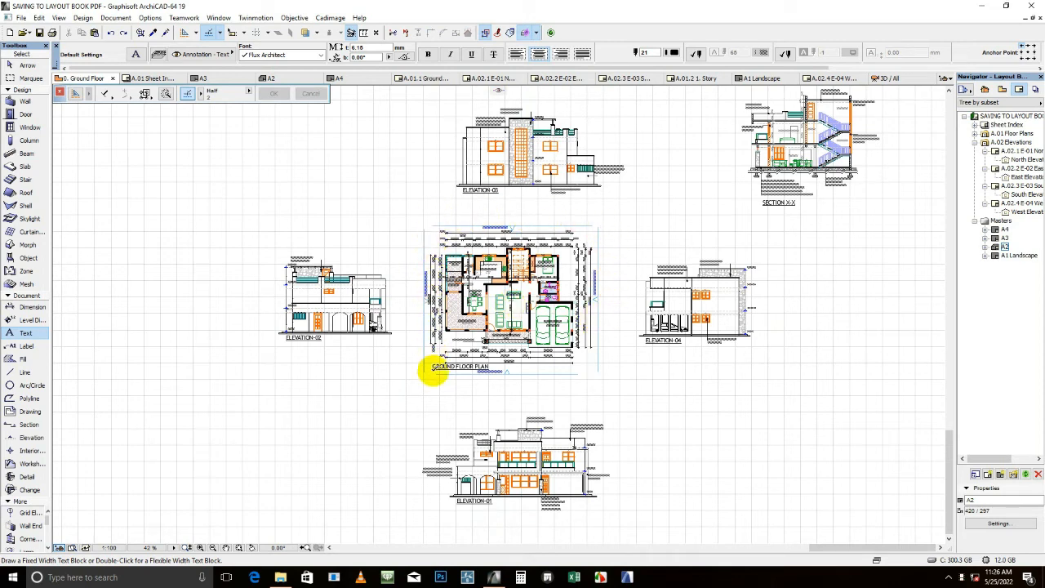
click(18, 18)
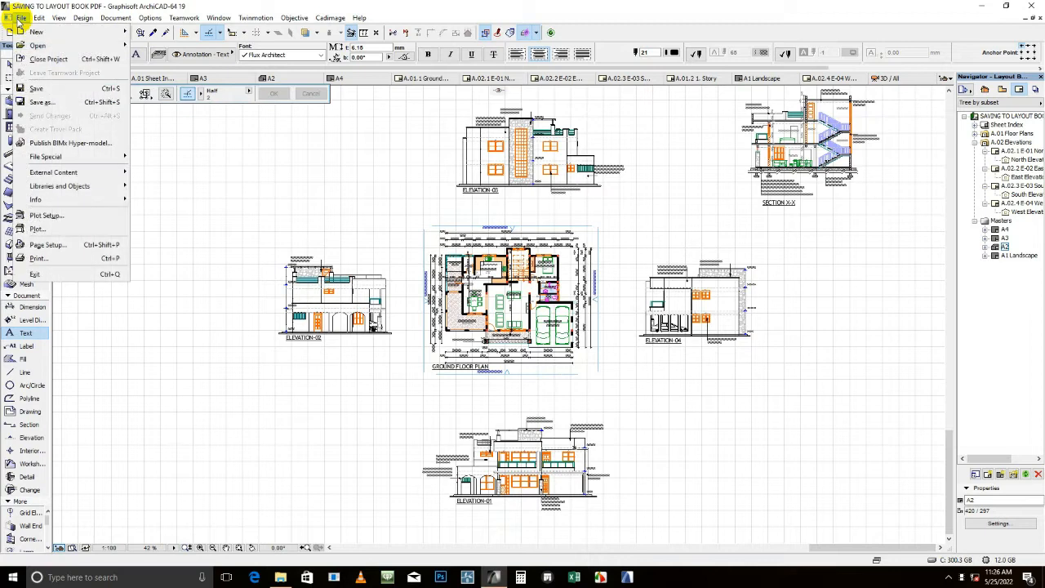
mouse_move(55, 174)
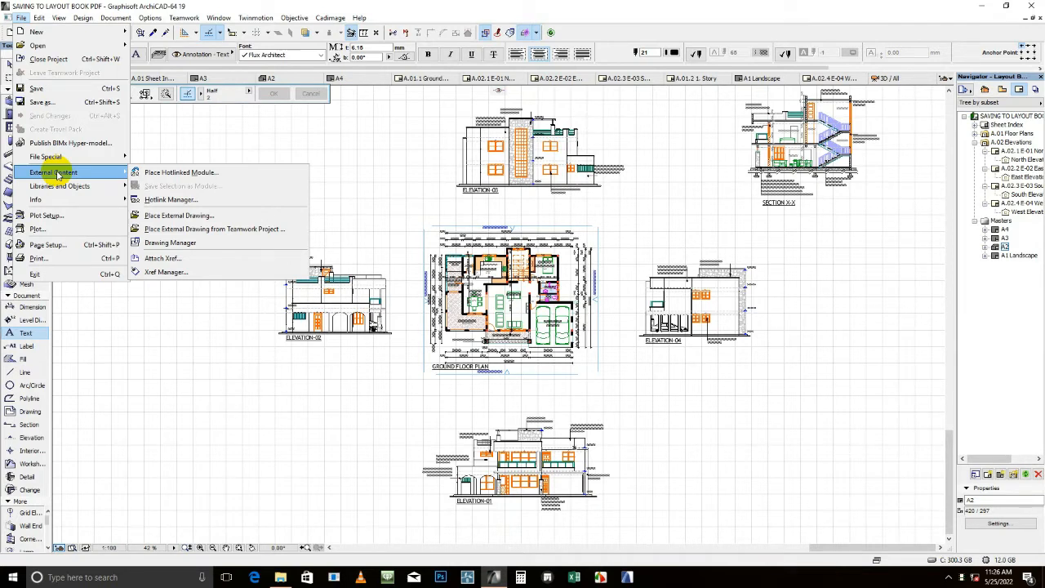
click(328, 384)
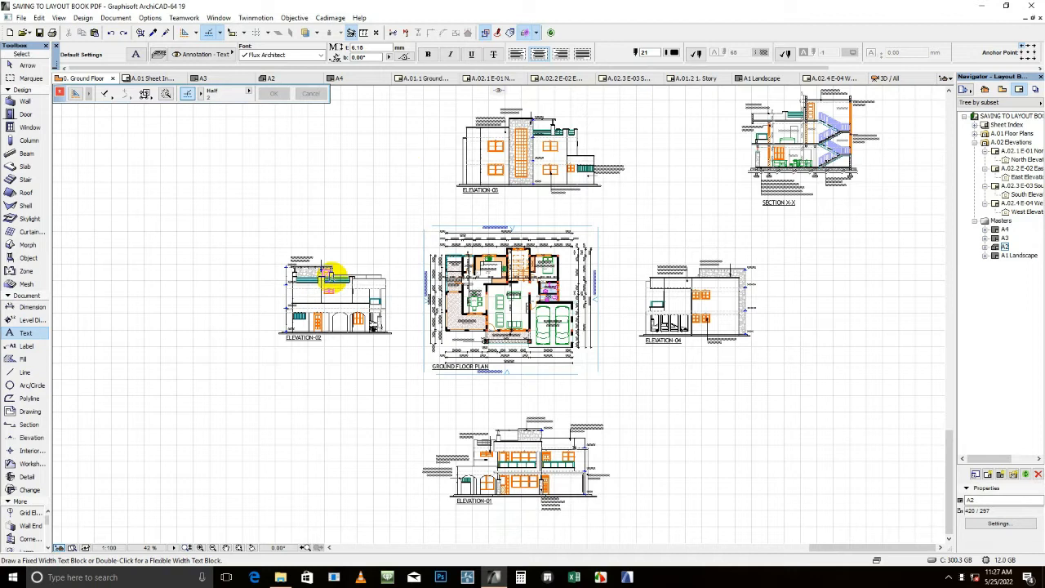
middle_drag(498, 313, 475, 343)
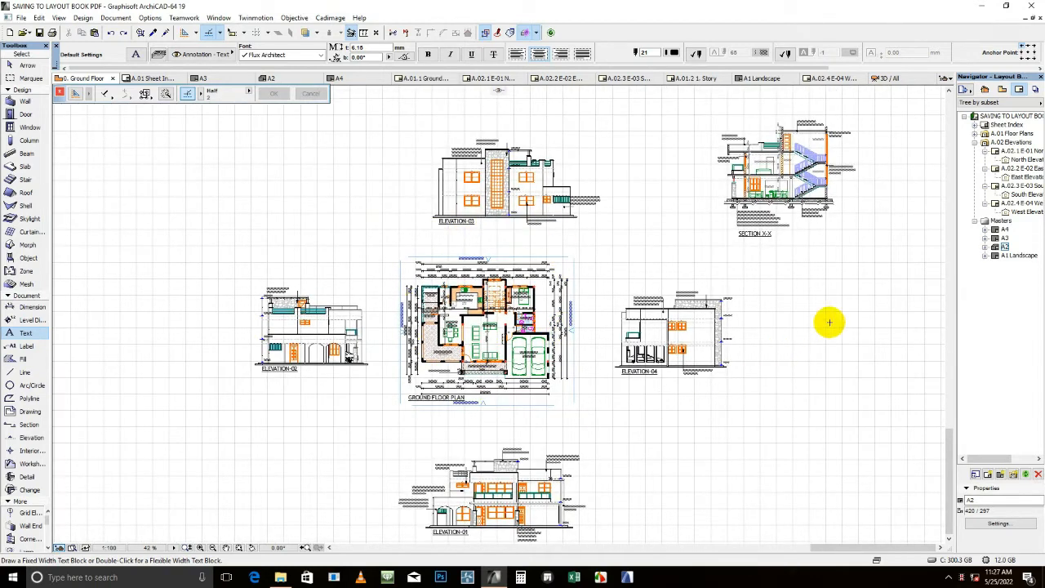
- Look through the A4, A3 and A2 master layouts and return to the Ground Floor story
double_click(1005, 229)
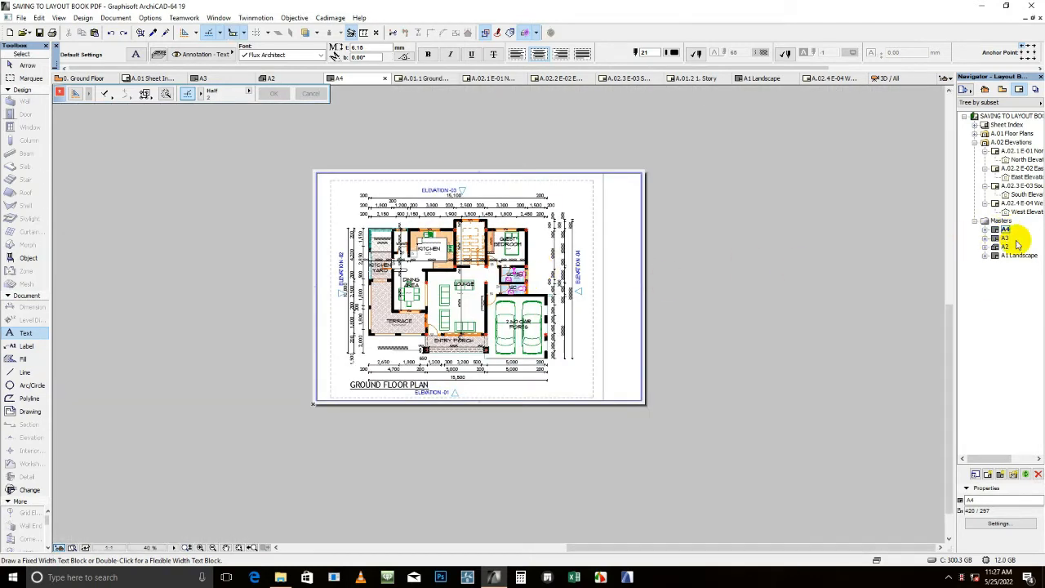
double_click(1006, 240)
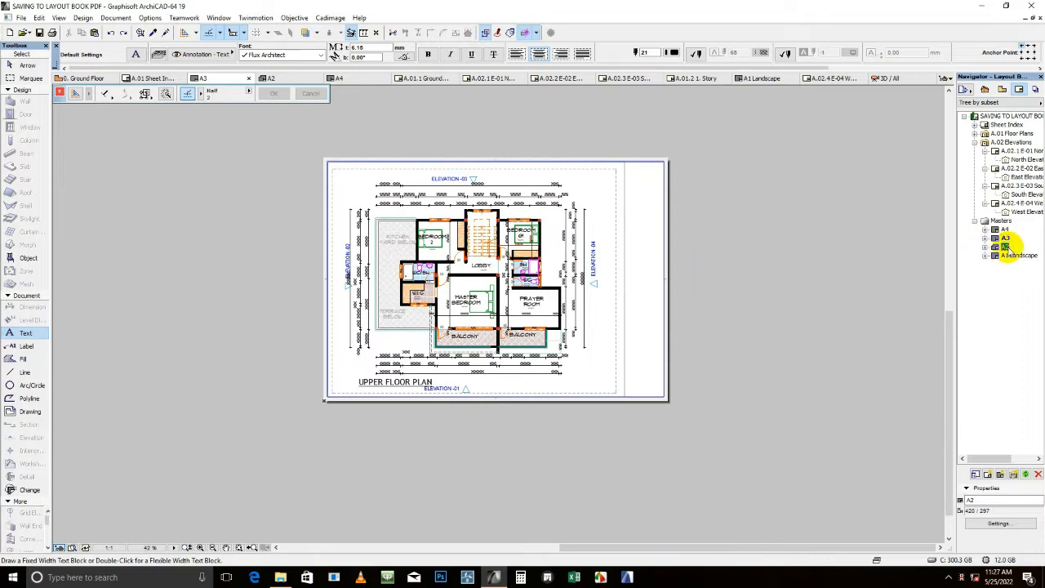
double_click(1006, 246)
scroll(495, 407, up, 3)
scroll(504, 403, down, 3)
scroll(462, 239, up, 1)
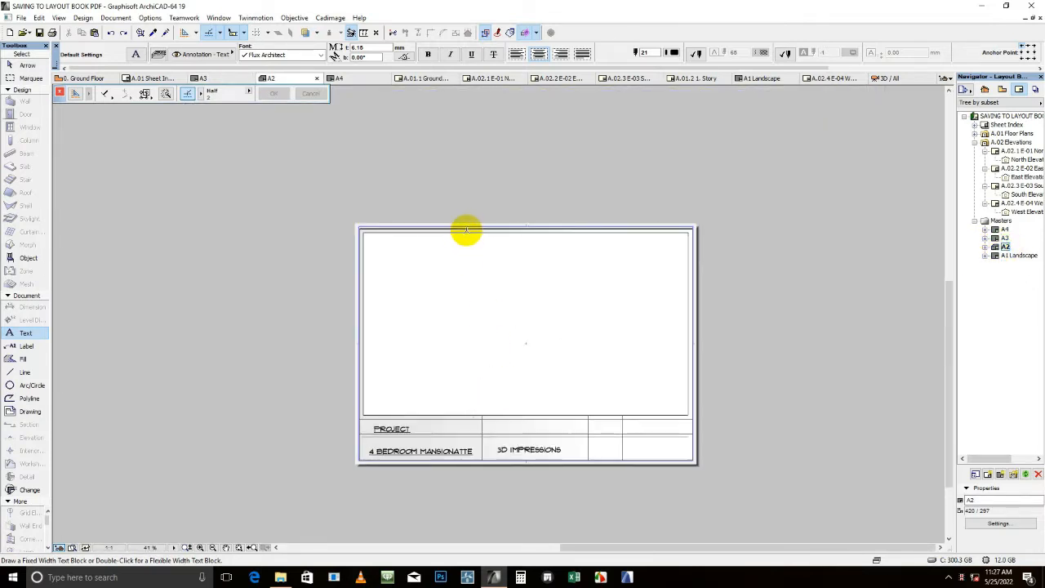
click(985, 90)
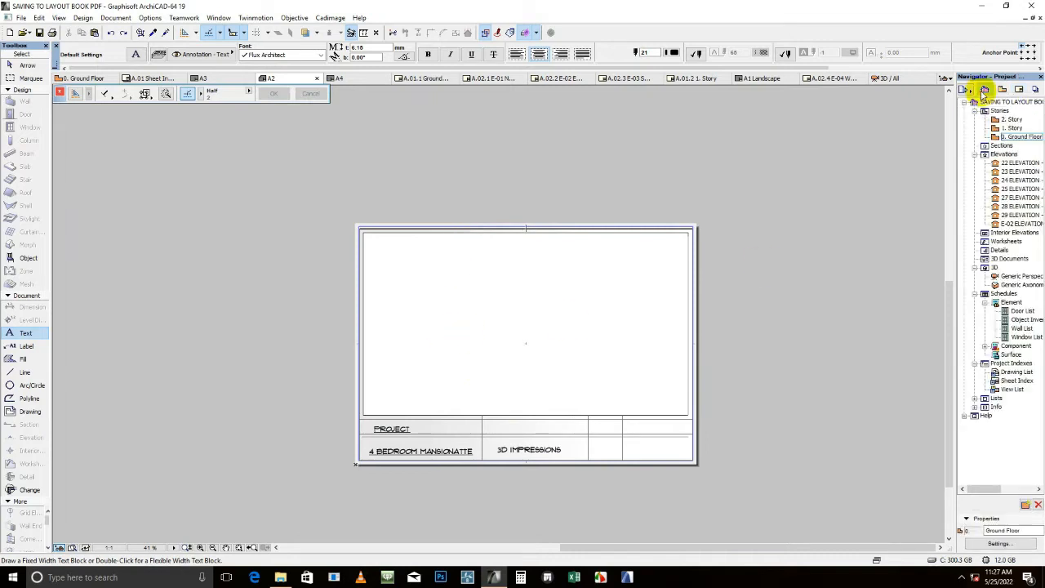
double_click(1013, 136)
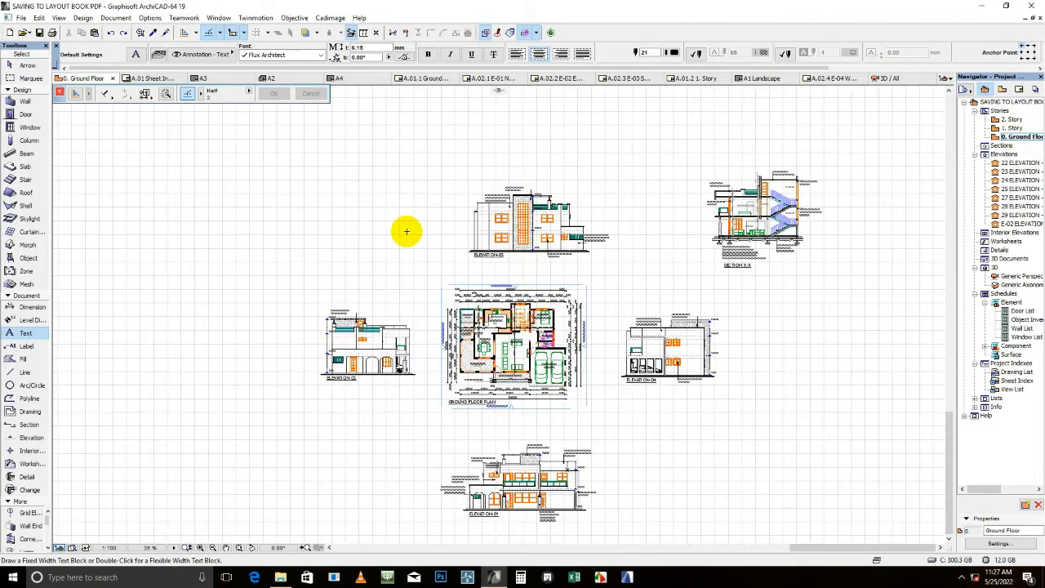
- Start placing an external drawing and browse to the RENDERS folder inside WORK, mansionnatte, PASTOR 4 BEDROOM on drive E
click(20, 17)
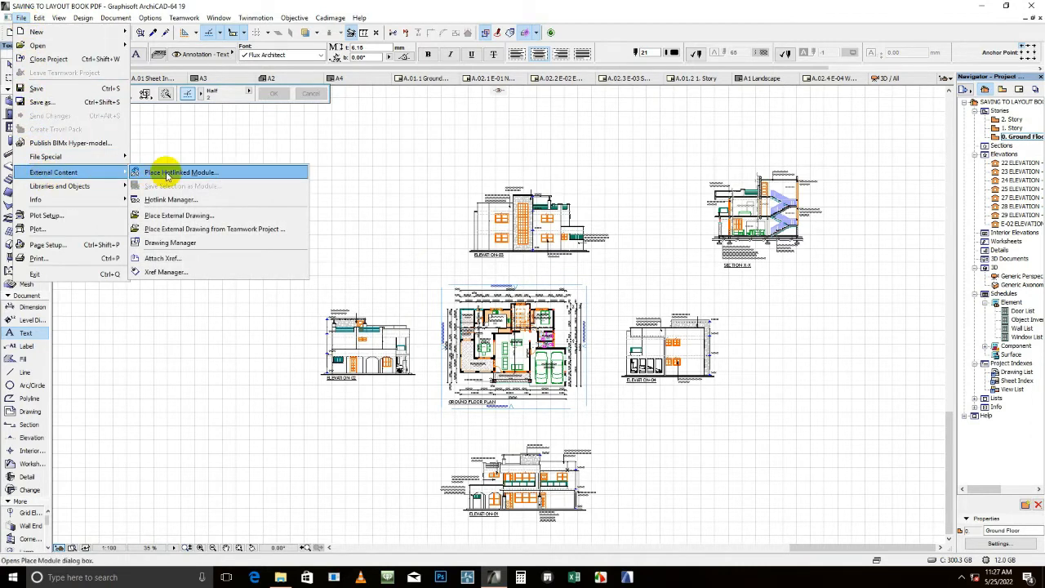
click(179, 216)
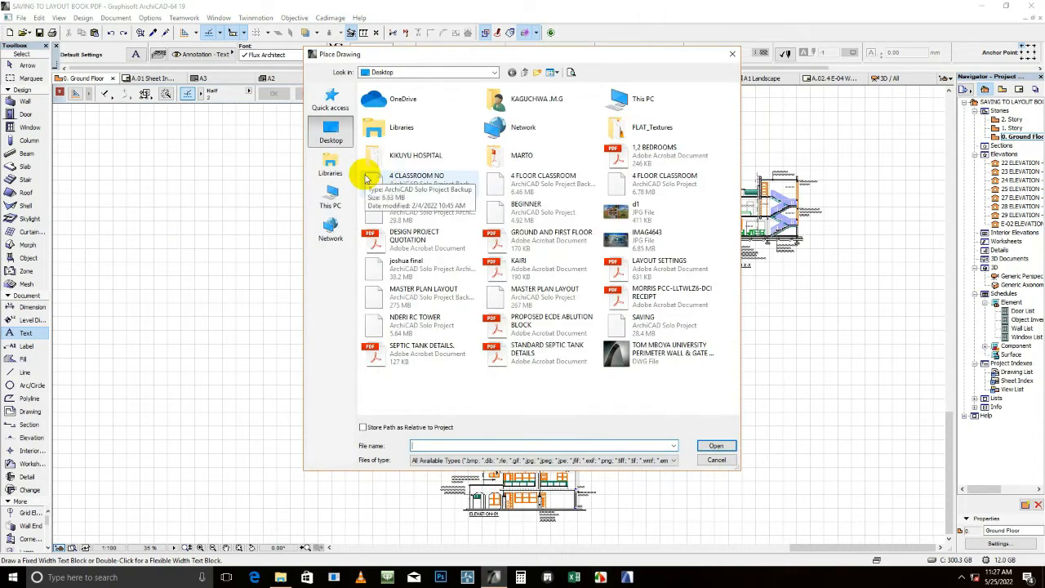
click(330, 198)
double_click(673, 180)
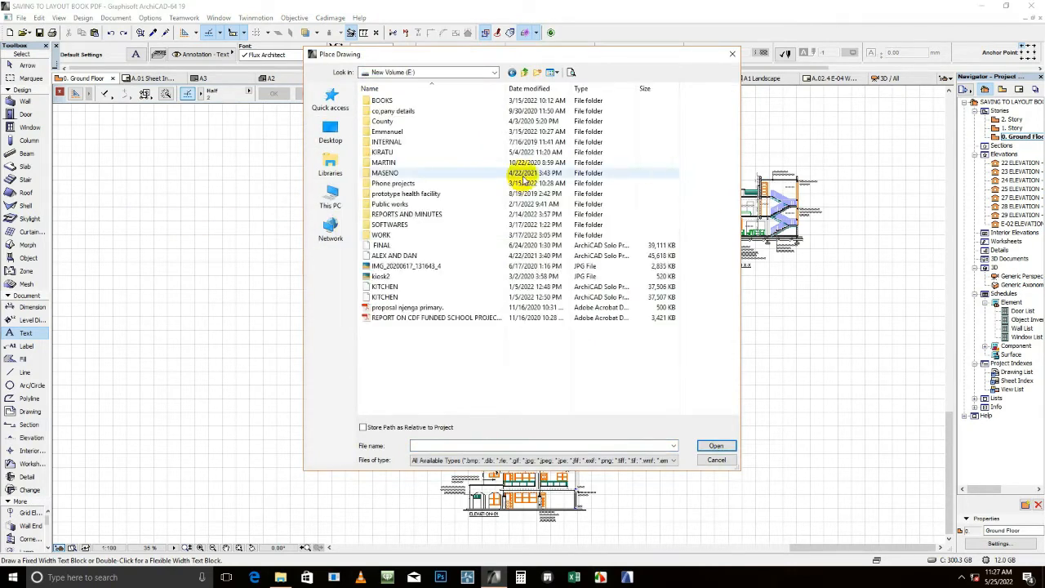
double_click(381, 235)
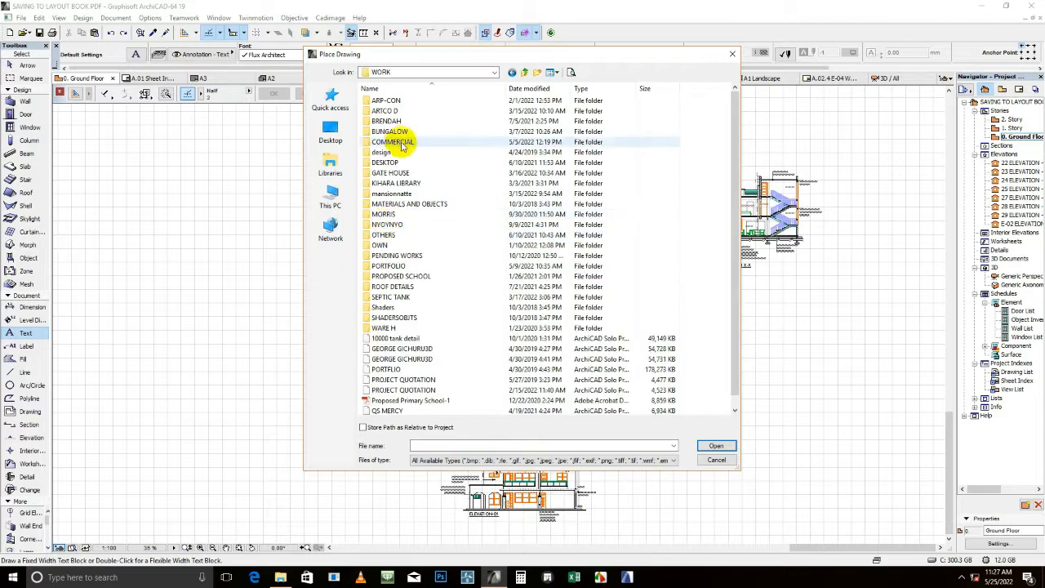
double_click(392, 194)
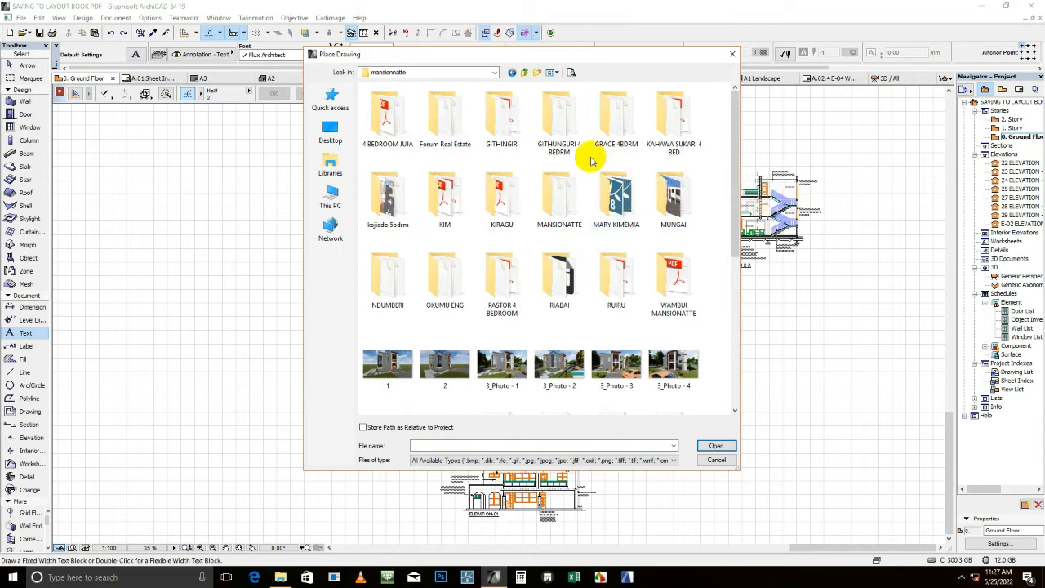
scroll(676, 237, down, 2)
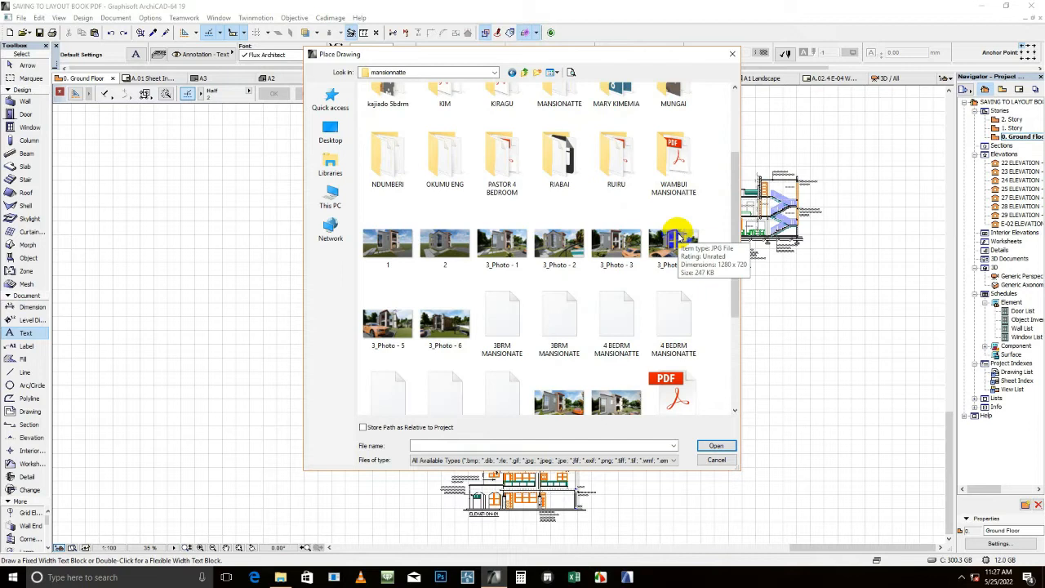
scroll(676, 236, up, 2)
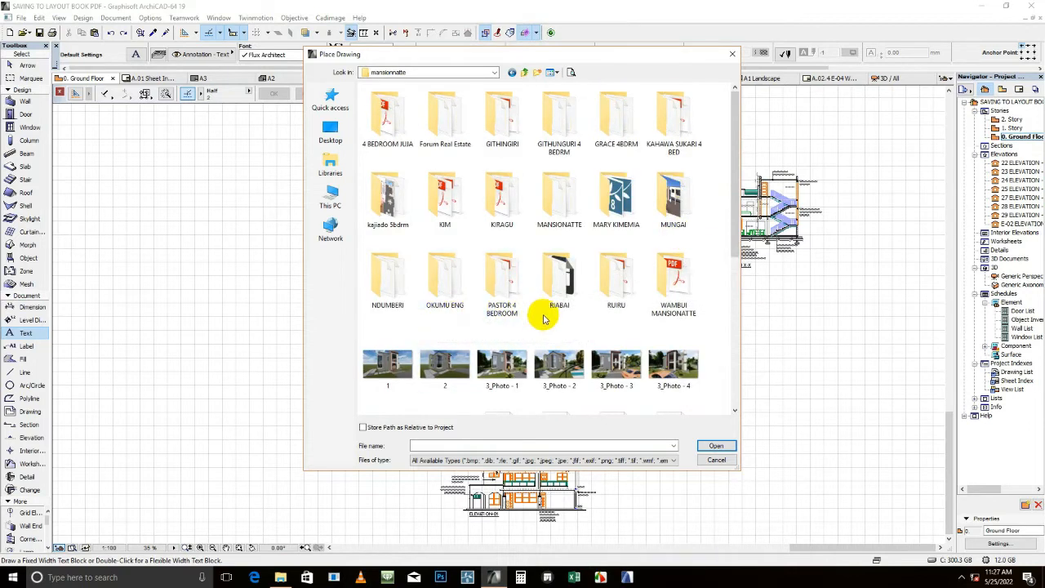
double_click(509, 288)
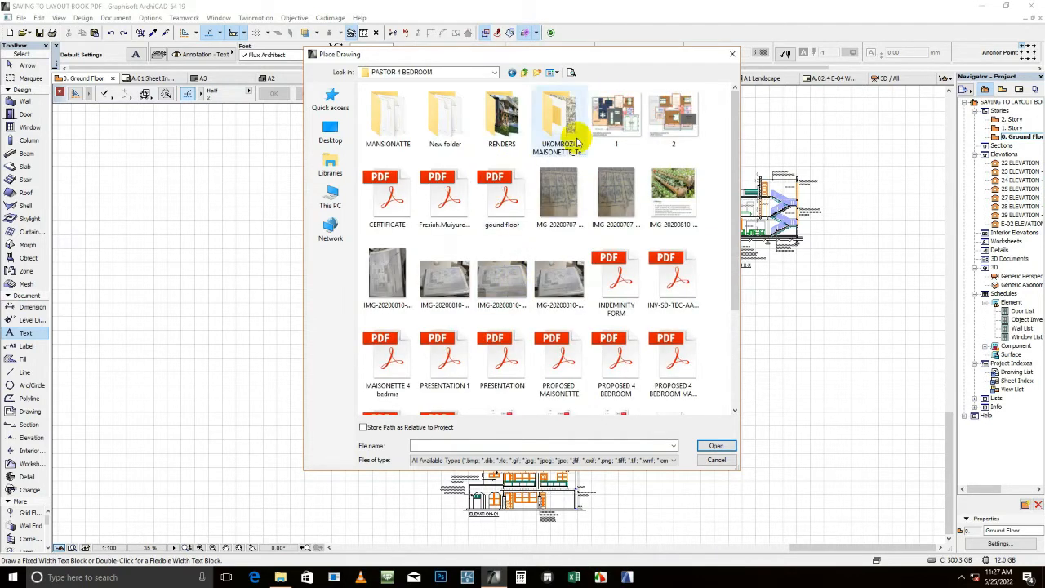
double_click(502, 115)
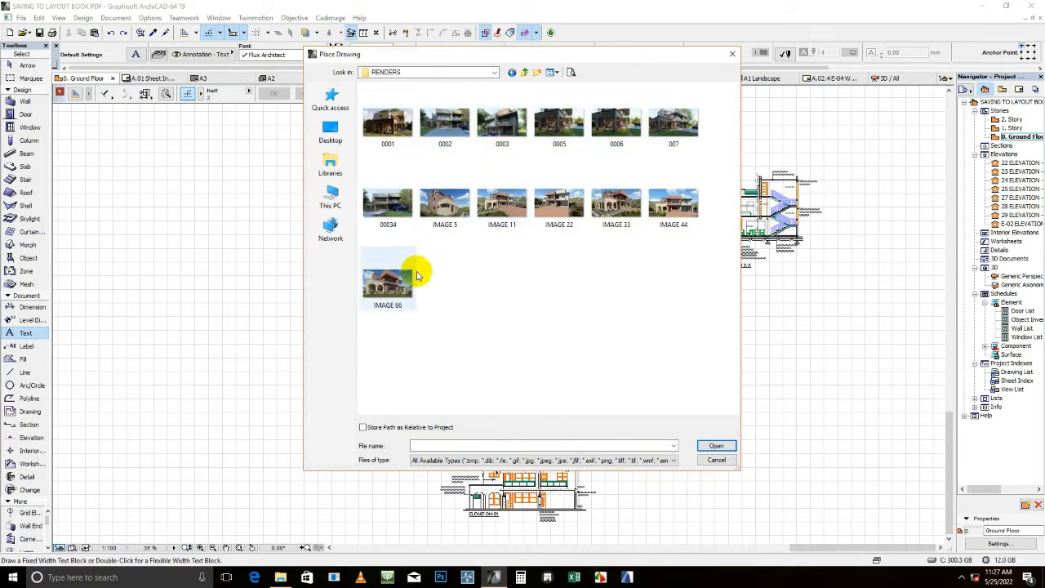
- Place the render image 0005 in the empty area to the right of the elevation drawings on the floor plan
click(576, 128)
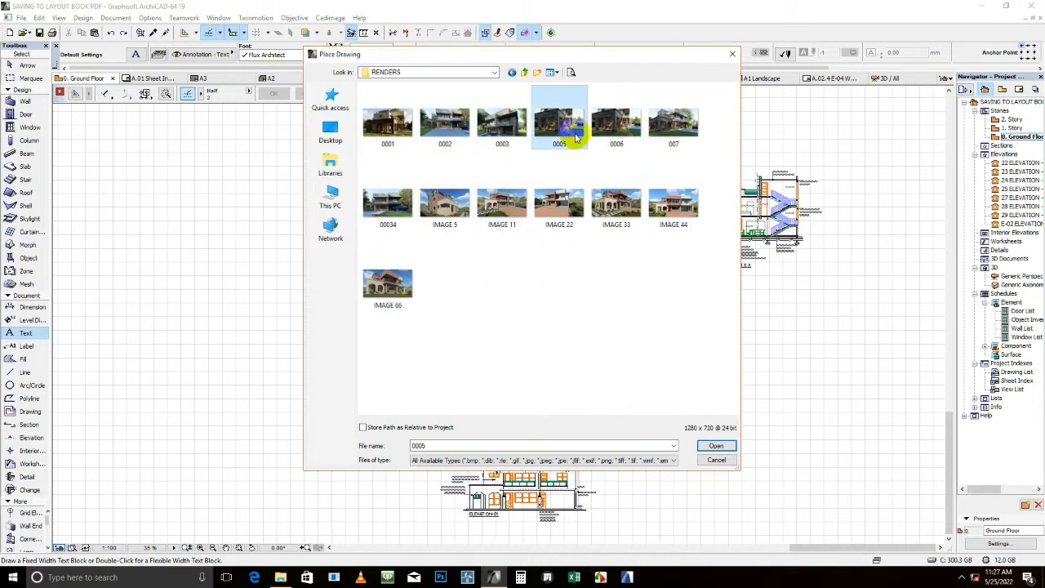
click(559, 143)
click(714, 449)
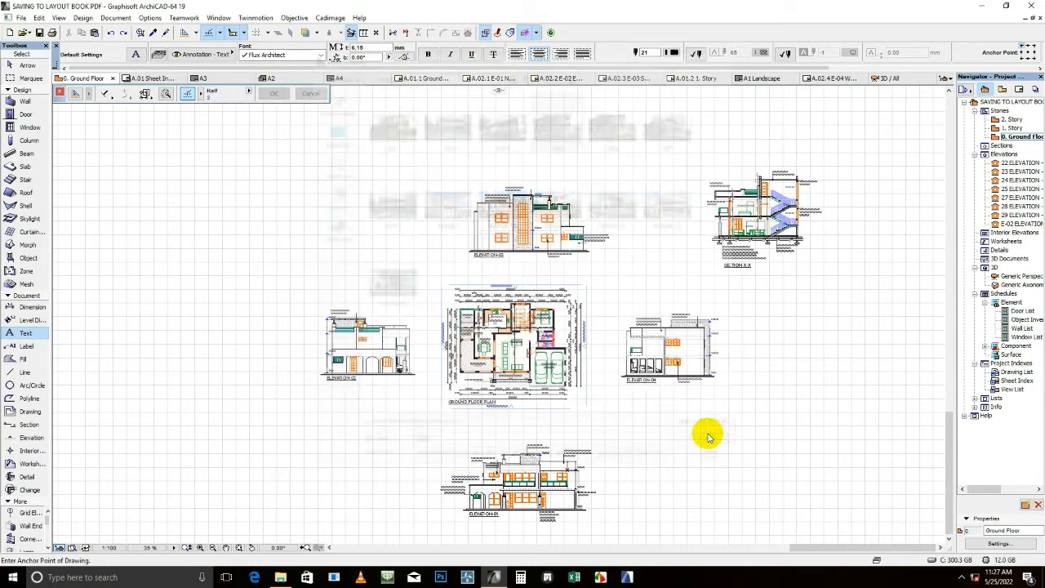
scroll(649, 336, down, 1)
middle_drag(650, 336, 326, 287)
click(573, 305)
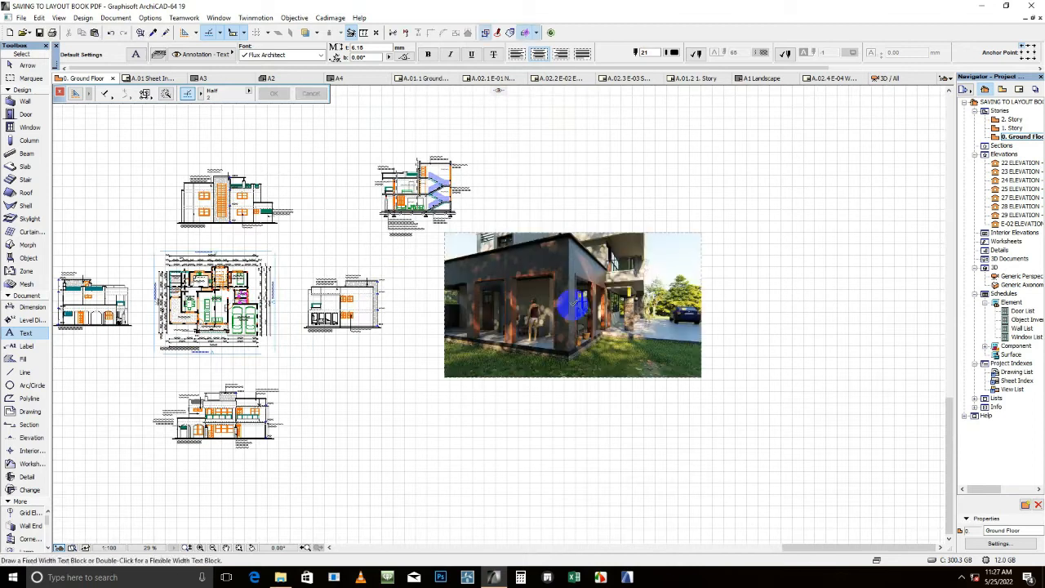
- Try offsetting the top edge of the placed 0005 image frame
shift+click(573, 307)
key(Escape)
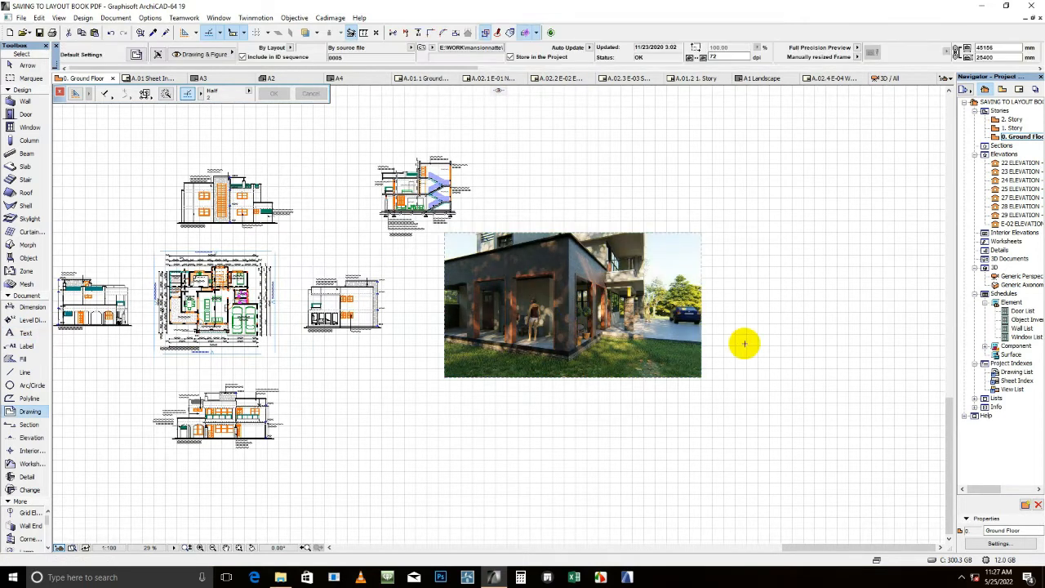
shift+click(670, 312)
shift+click(658, 232)
shift+click(654, 233)
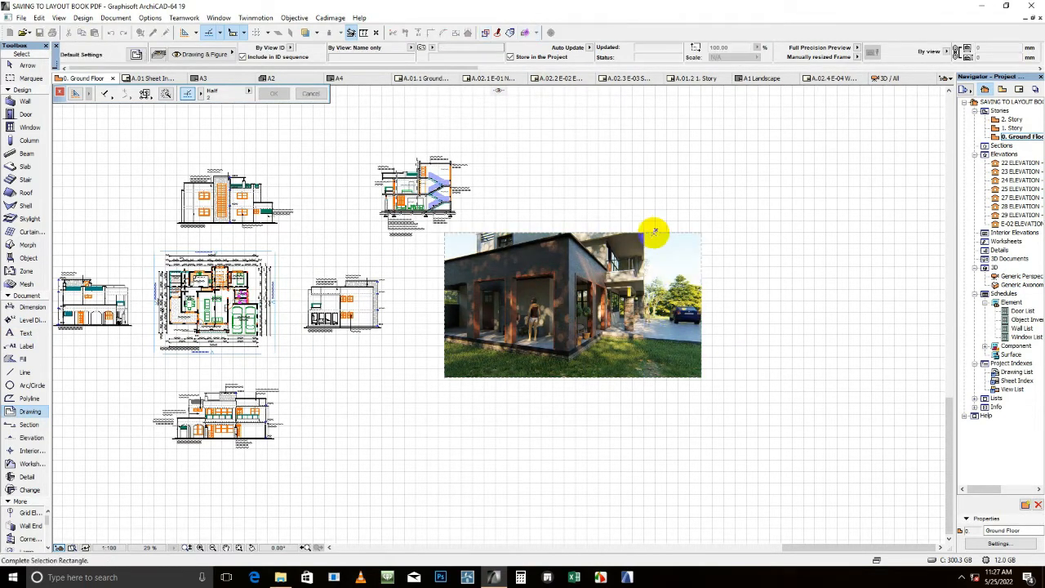
drag(655, 234, 654, 206)
click(654, 207)
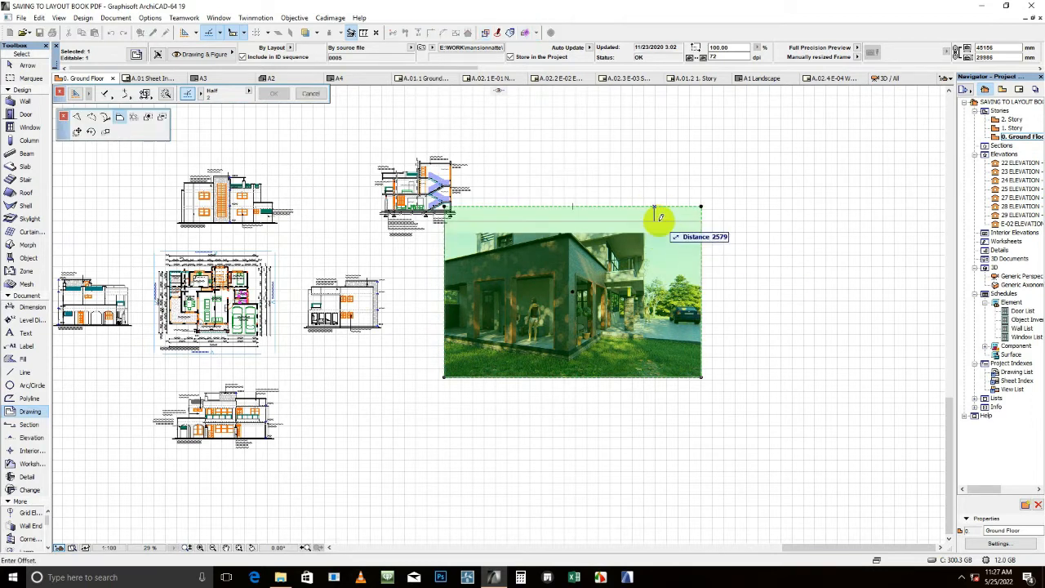
click(660, 231)
key(Escape)
- Move the placed 0005 image down and to the right, clear of the section and elevation drawings
scroll(585, 274, down, 2)
scroll(555, 294, down, 2)
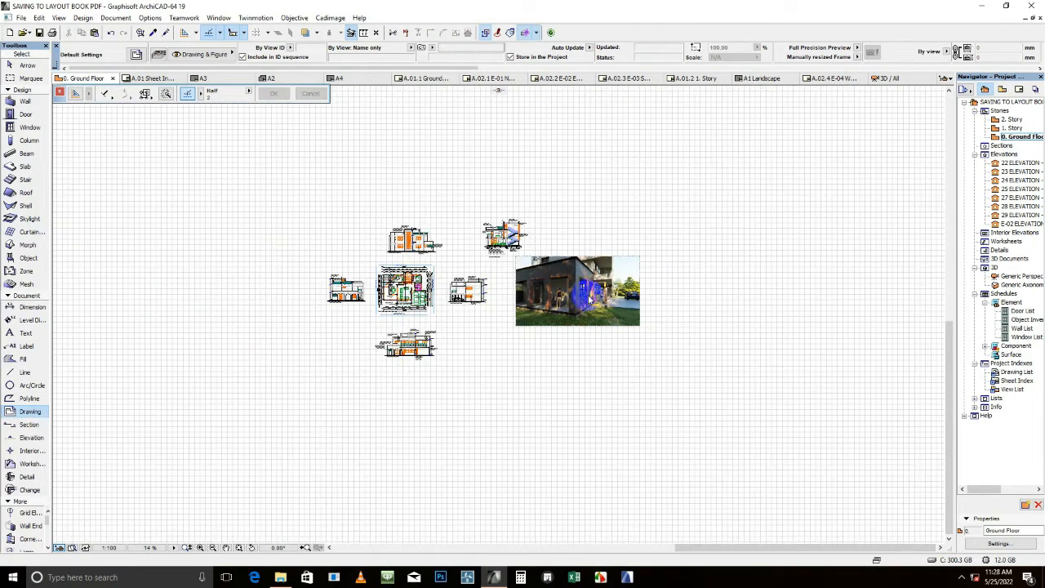
click(582, 290)
drag(580, 291, 597, 323)
key(Escape)
scroll(410, 291, up, 3)
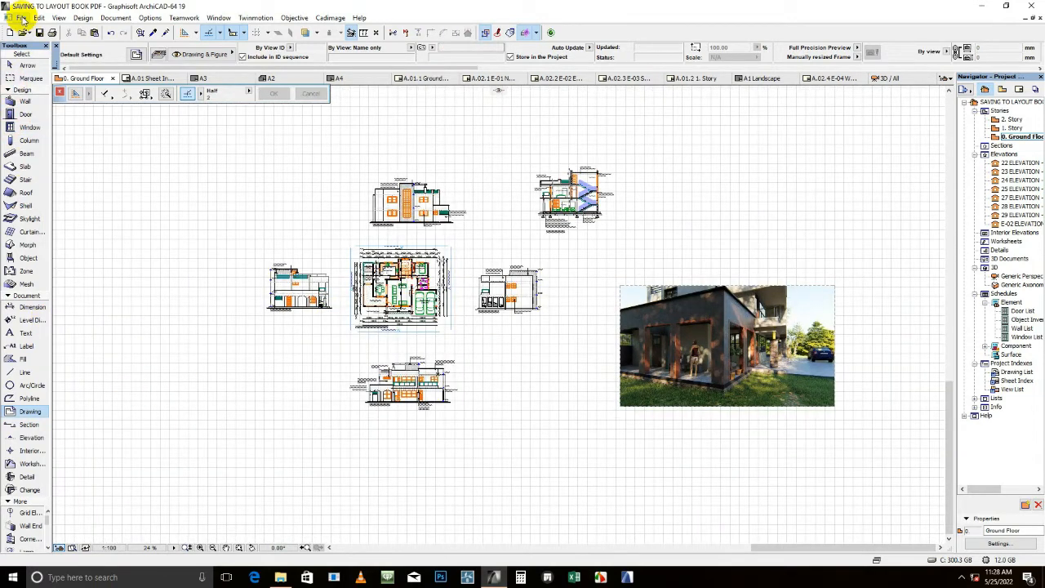
- Switch to File Explorer and bring the render image 0001 into the ArchiCAD floor plan, placing it below the elevation drawings
click(980, 7)
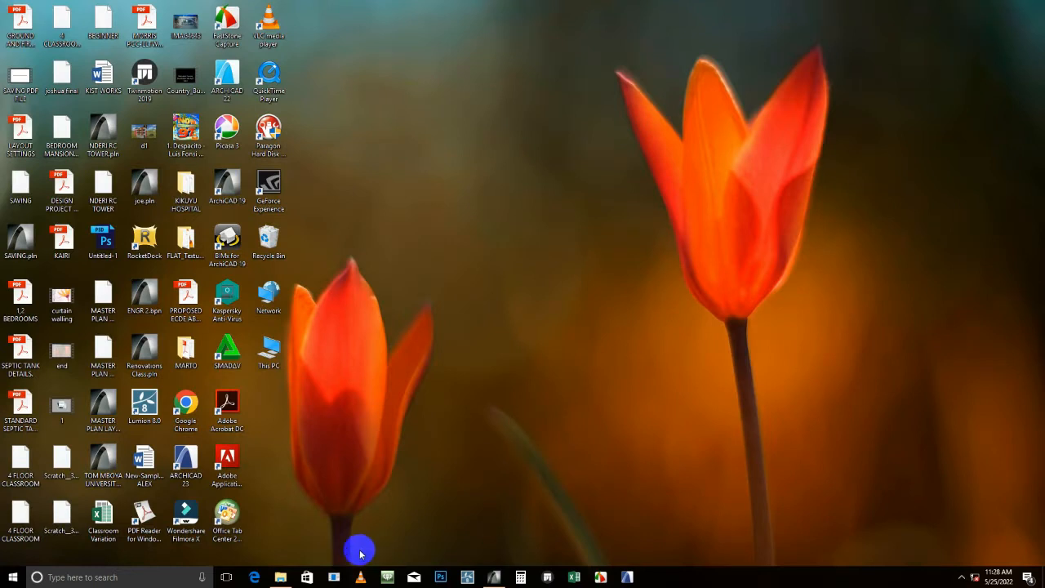
click(280, 577)
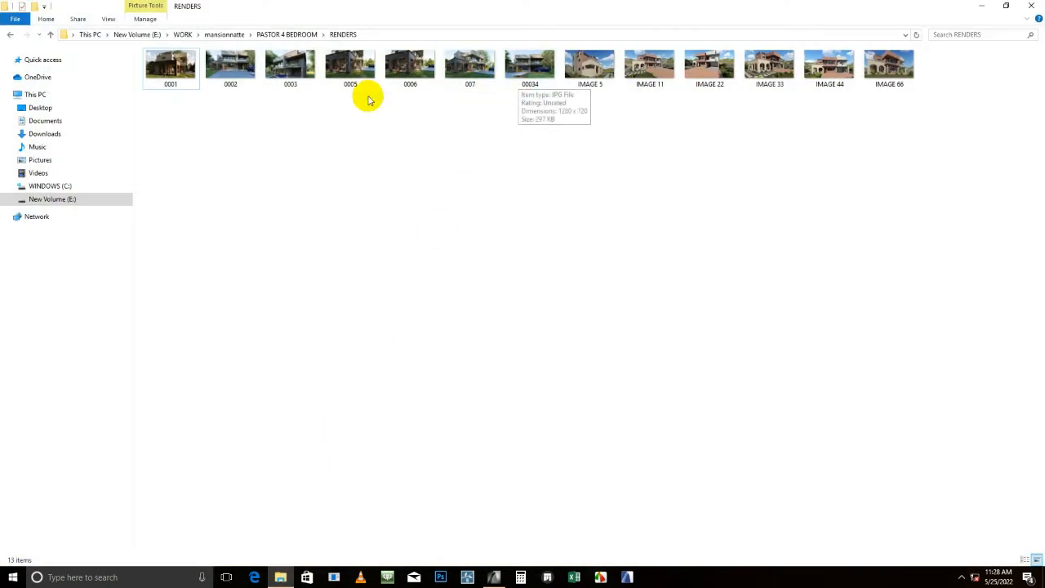
drag(171, 66, 440, 493)
scroll(442, 494, down, 1)
middle_drag(441, 494, 371, 288)
click(504, 360)
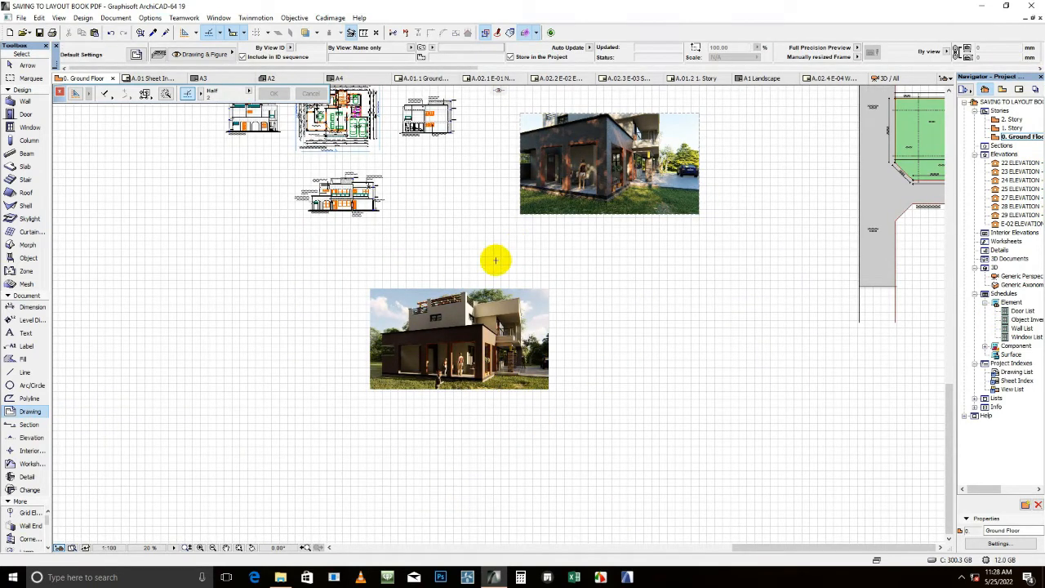
middle_drag(495, 257, 446, 290)
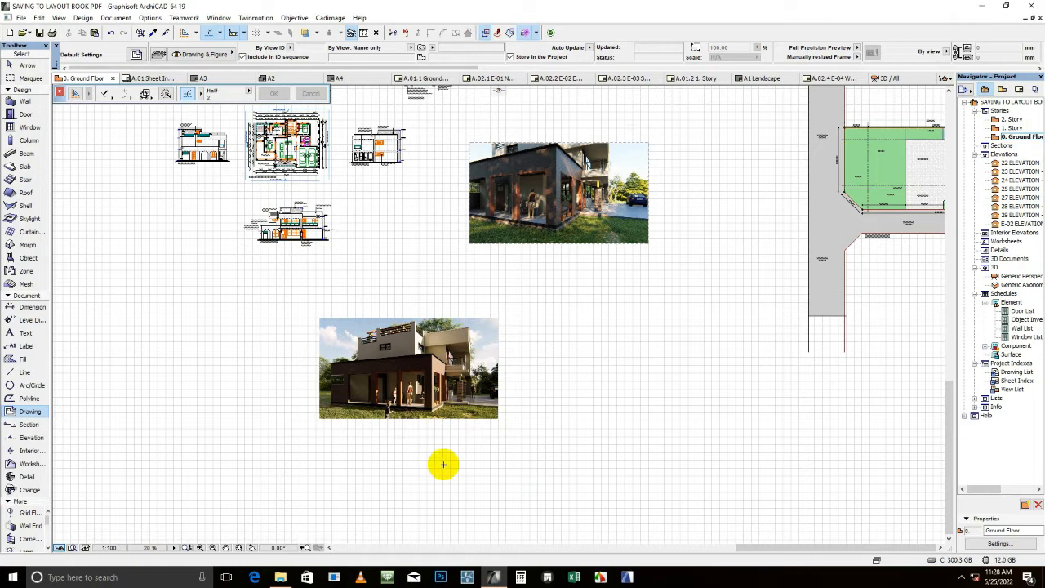
- Place the render image 0002 from the RENDERS folder as an external drawing to the right of the 0001 image, nudging it slightly up and right
click(23, 17)
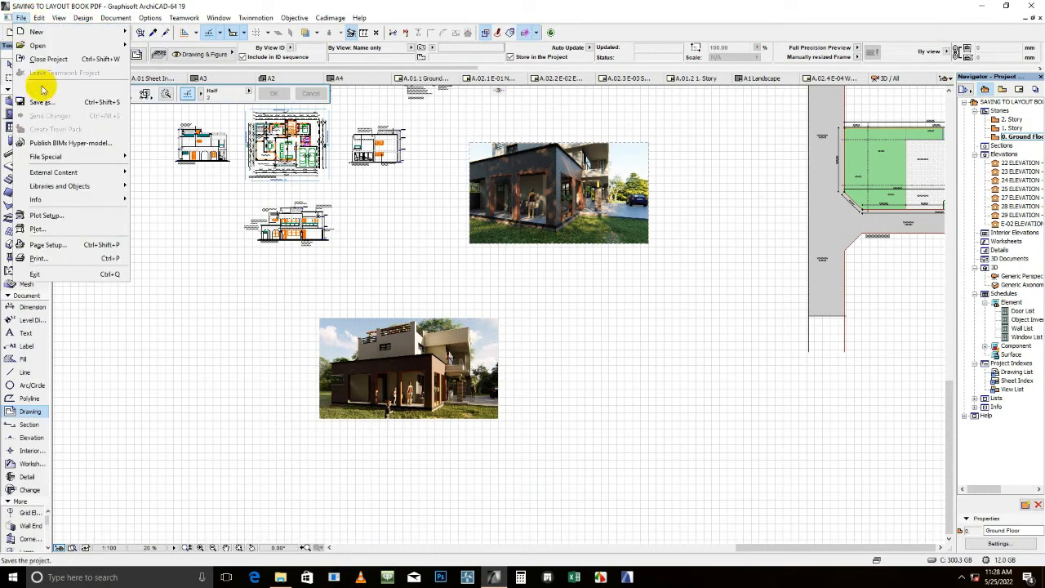
mouse_move(50, 173)
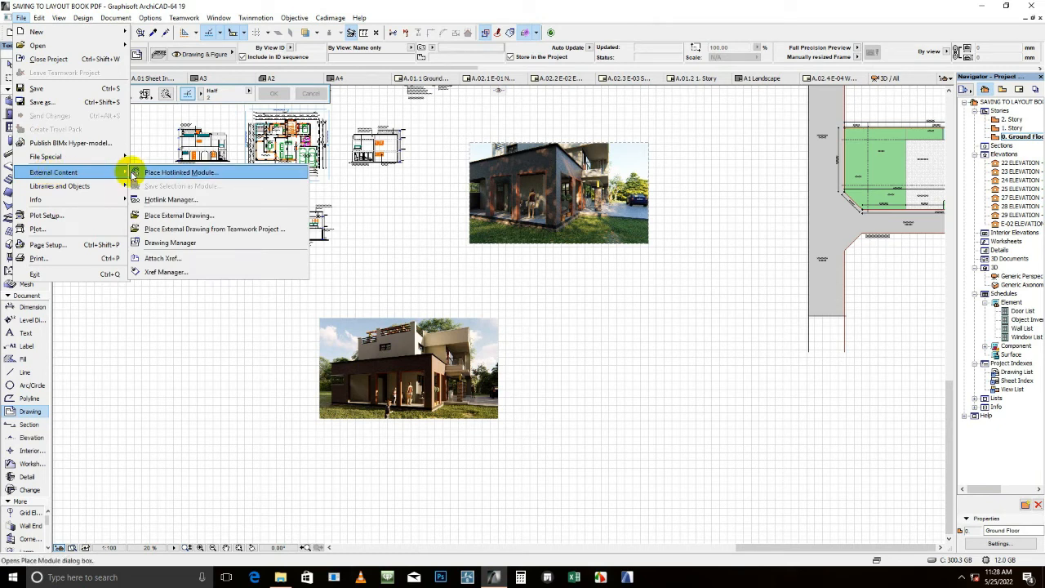
click(179, 216)
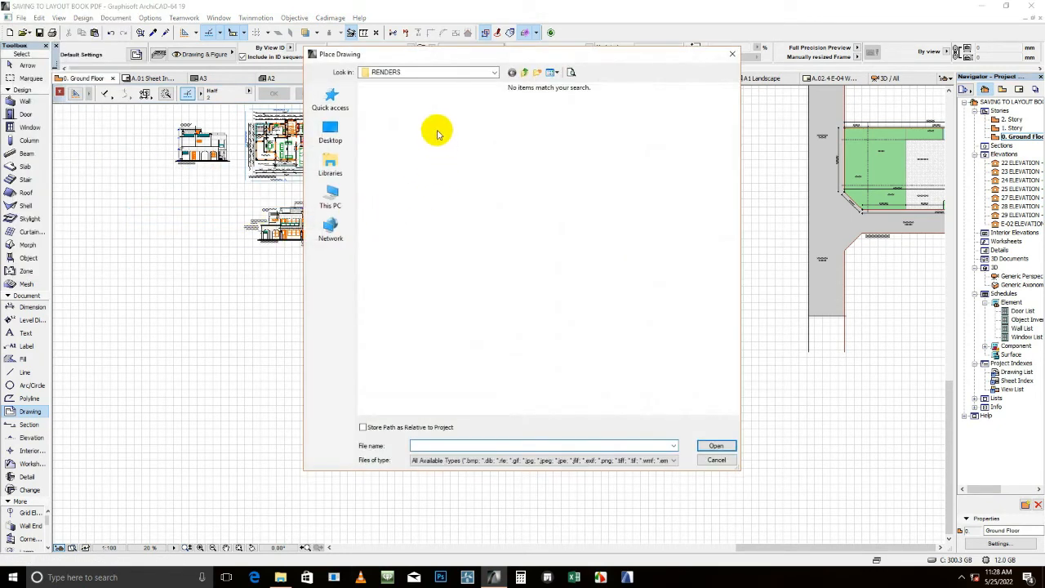
click(524, 74)
double_click(503, 121)
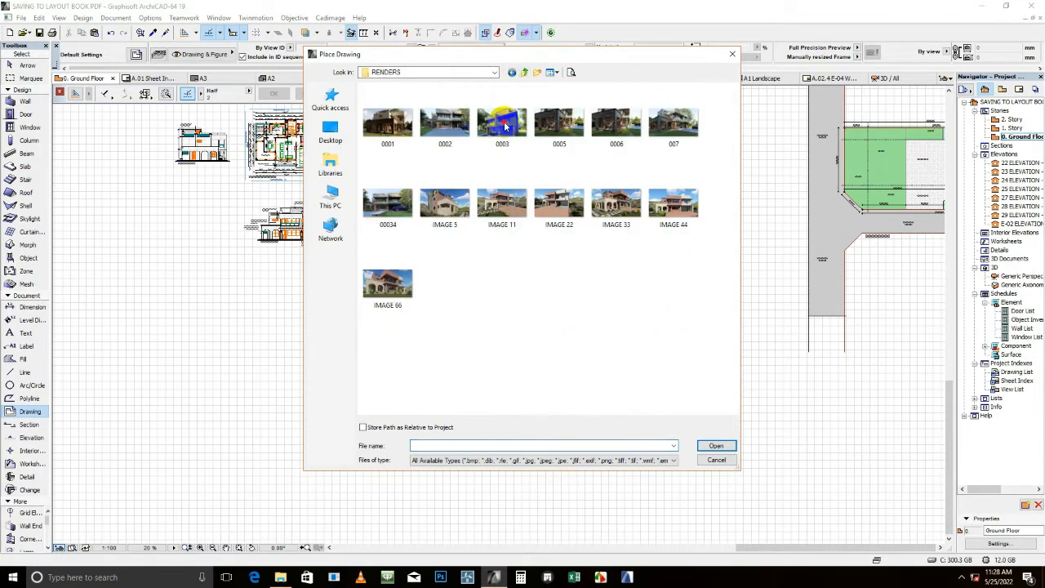
click(447, 134)
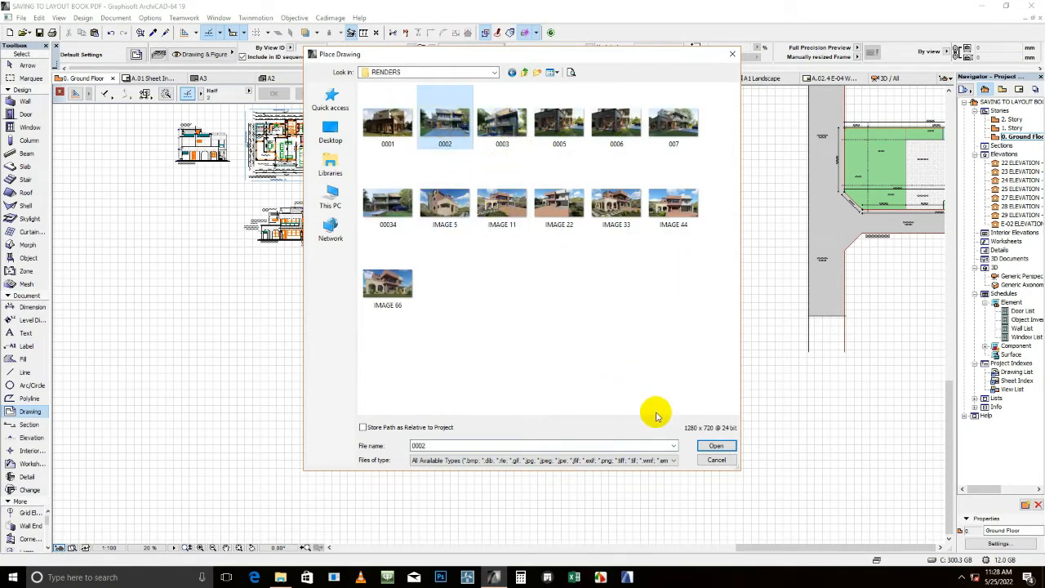
click(717, 447)
click(611, 385)
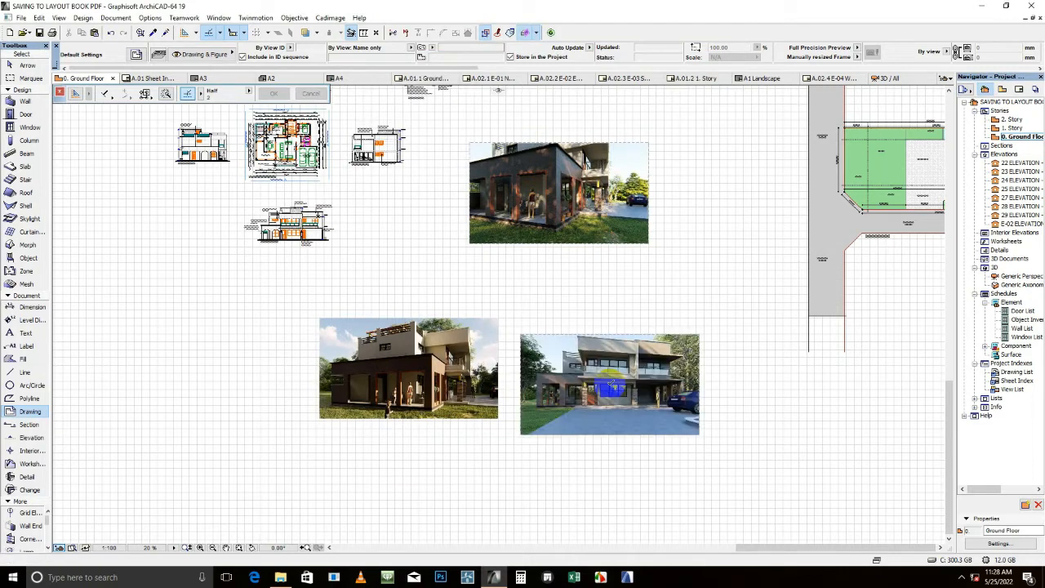
drag(611, 384, 626, 374)
key(Escape)
middle_drag(527, 225, 468, 244)
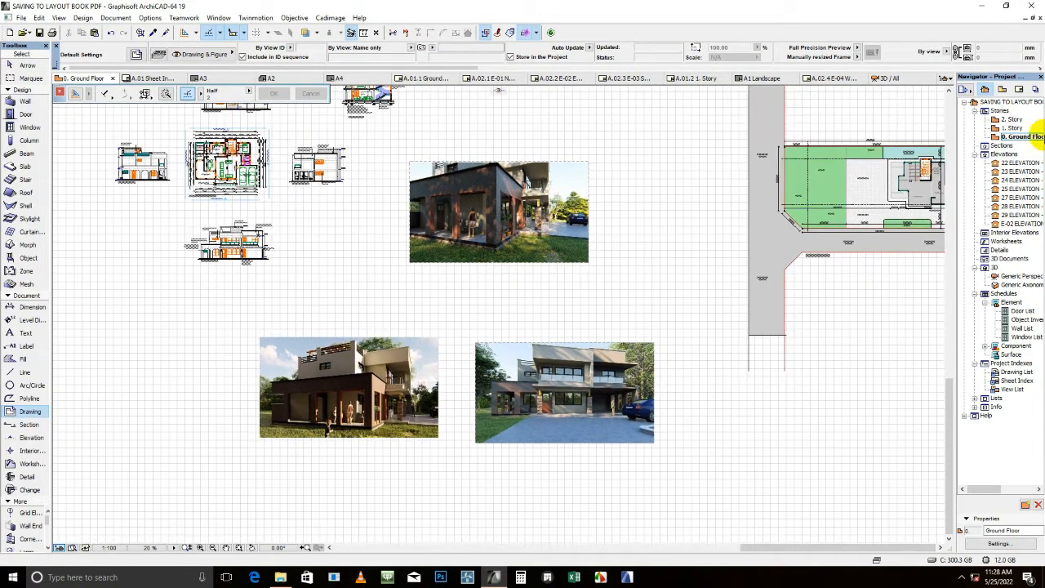
- Open the A2 master layout and place the Ground Floor plan on it as a drawing
click(1020, 89)
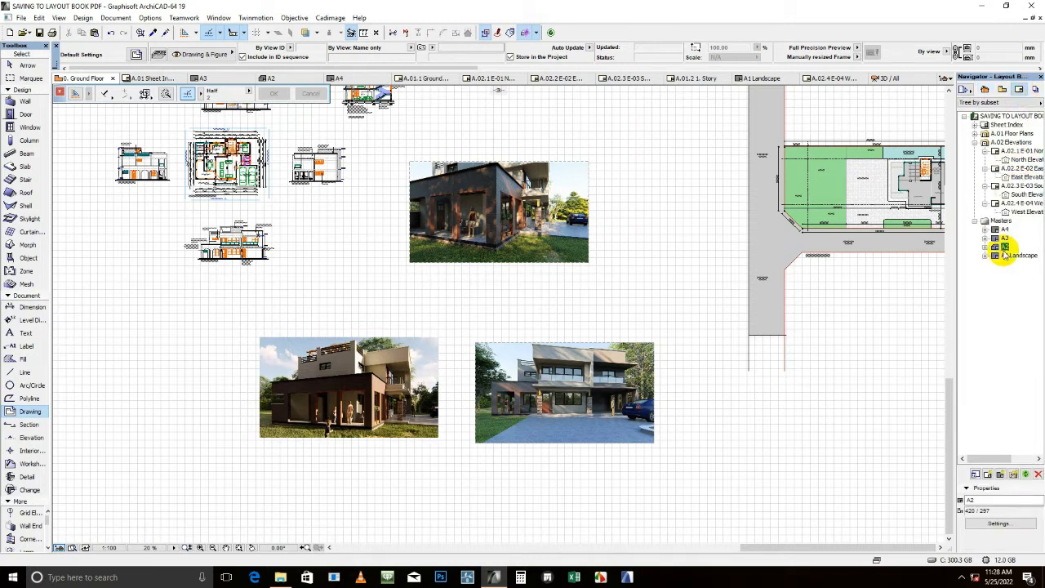
double_click(1005, 247)
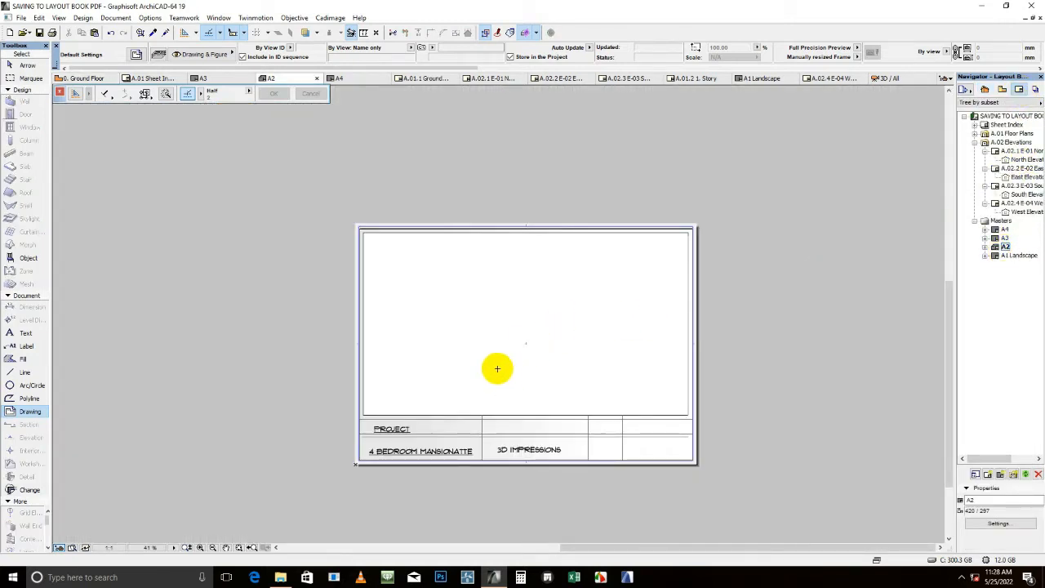
scroll(498, 368, down, 2)
click(985, 90)
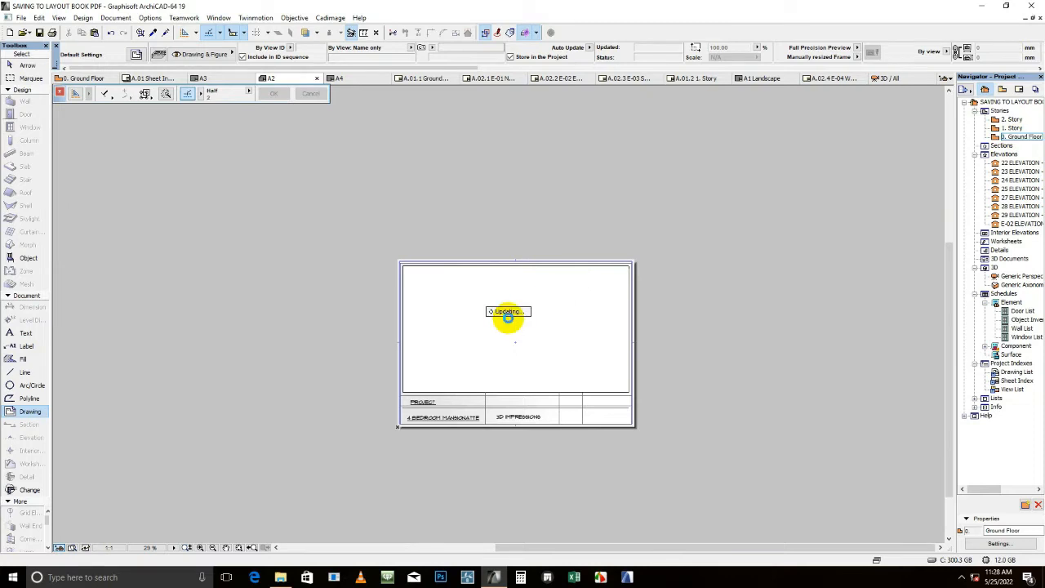
scroll(508, 317, down, 4)
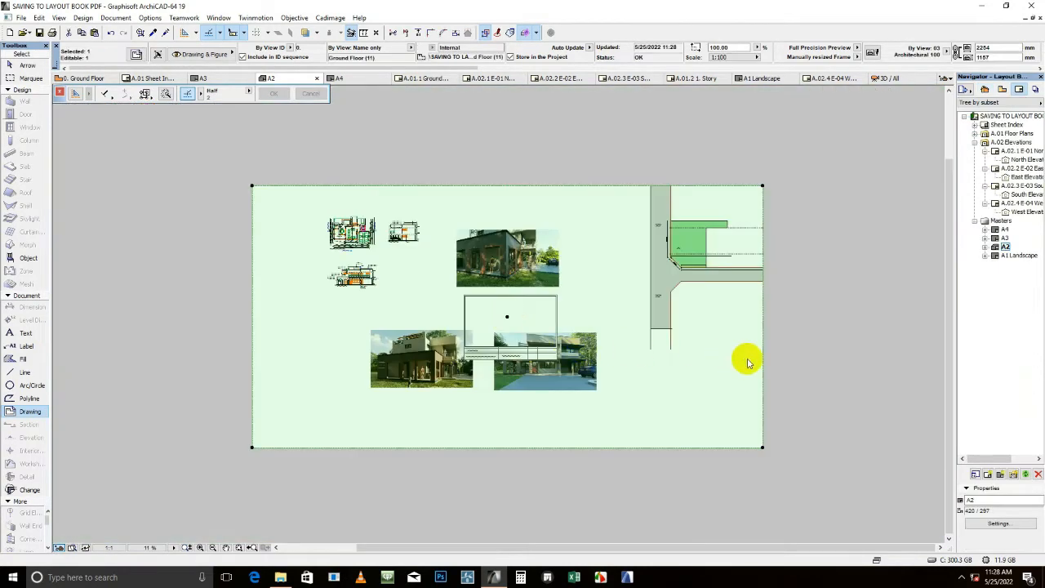
- Crop the placed drawing's frame by offsetting its right and bottom edges to the matching edges of the 0001 render
click(762, 386)
scroll(466, 373, up, 2)
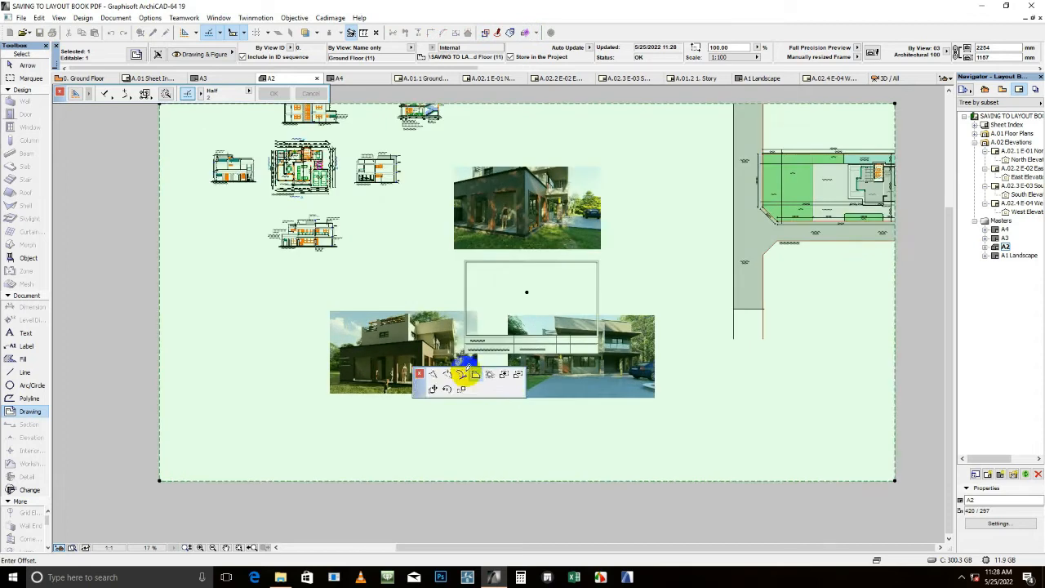
click(479, 386)
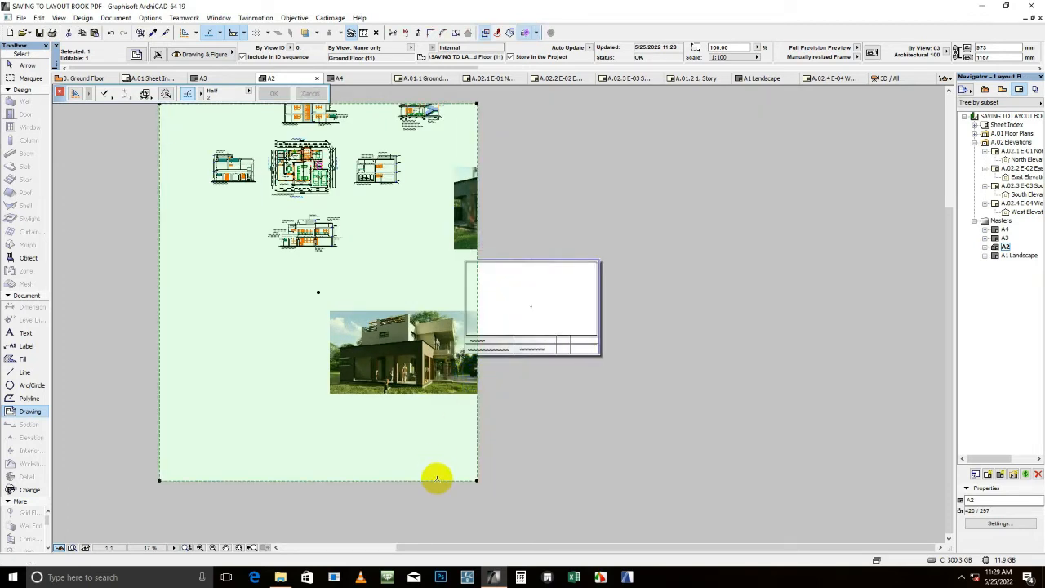
scroll(485, 408, up, 3)
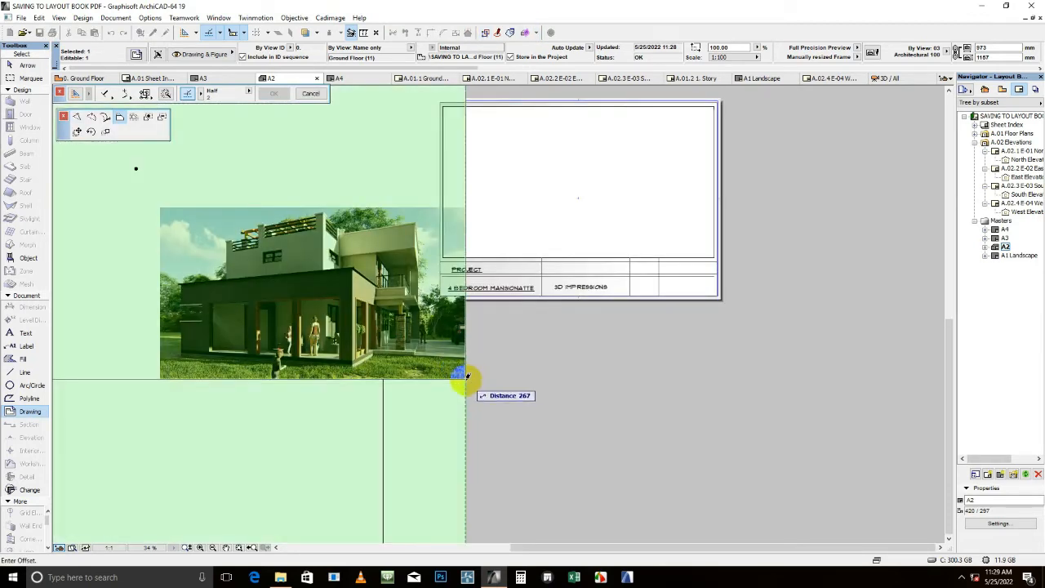
click(335, 377)
scroll(334, 377, down, 1)
middle_drag(335, 377, 615, 377)
- Offset the drawing frame's left and top edges inward so that it encloses only the 0001 render
click(183, 326)
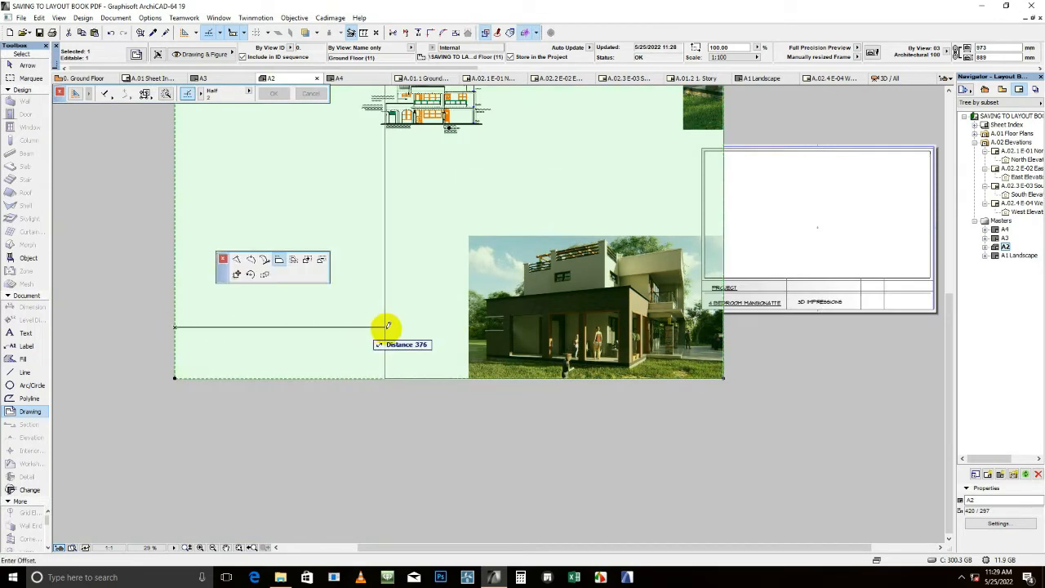
click(469, 232)
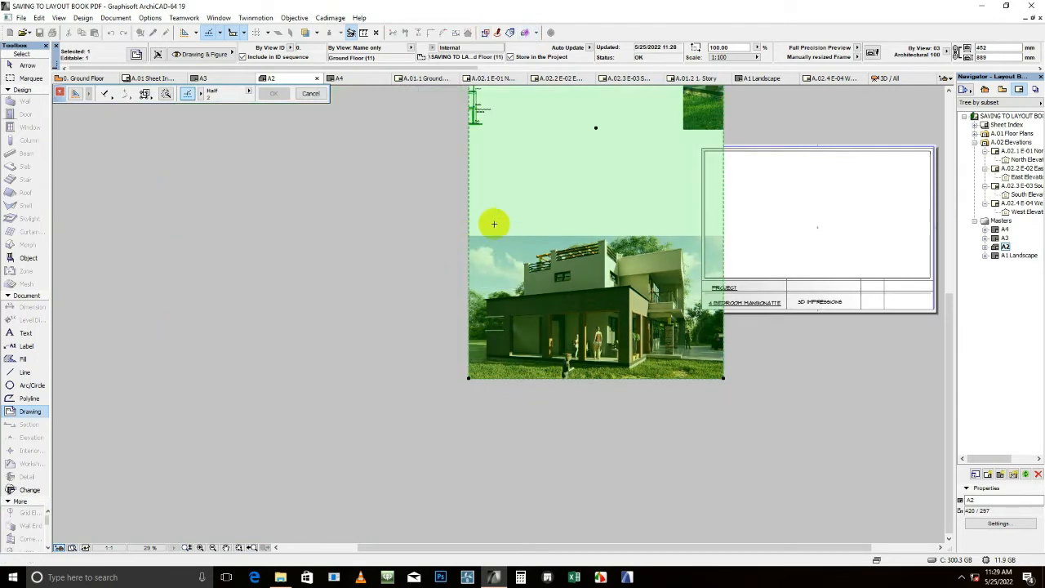
scroll(558, 216, down, 3)
click(507, 115)
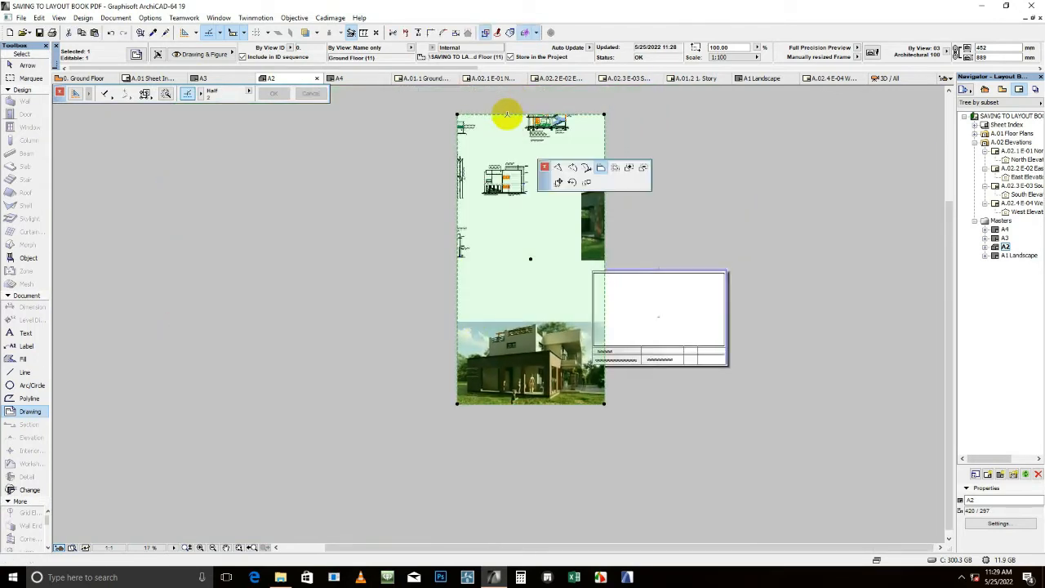
click(602, 320)
scroll(504, 357, down, 2)
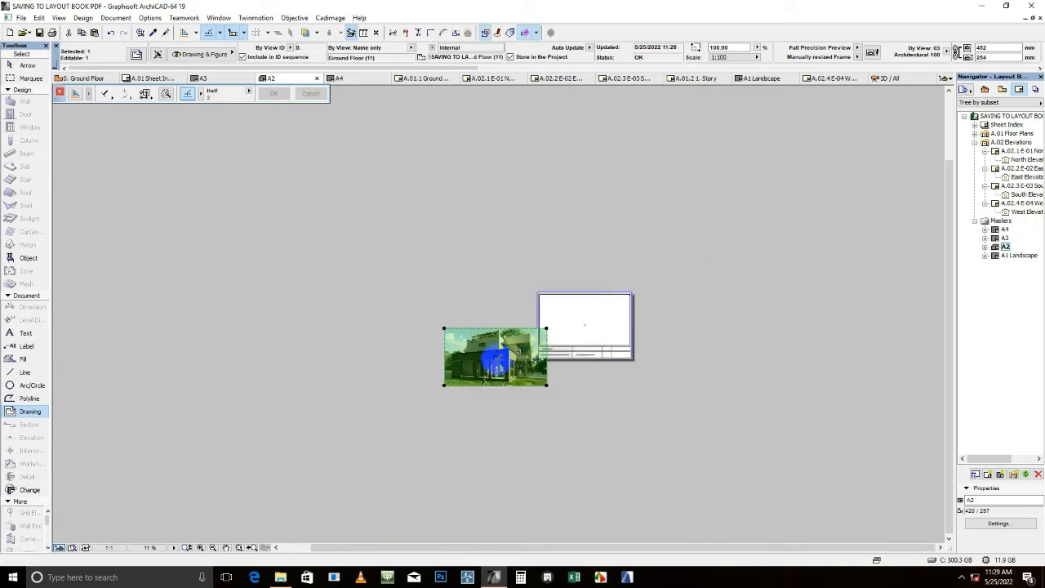
- Resize the cropped 0001 drawing from its lower-left corner to about 42.5% scale, roughly 192 mm wide
key(ctrl+k)
click(544, 293)
scroll(463, 413, up, 4)
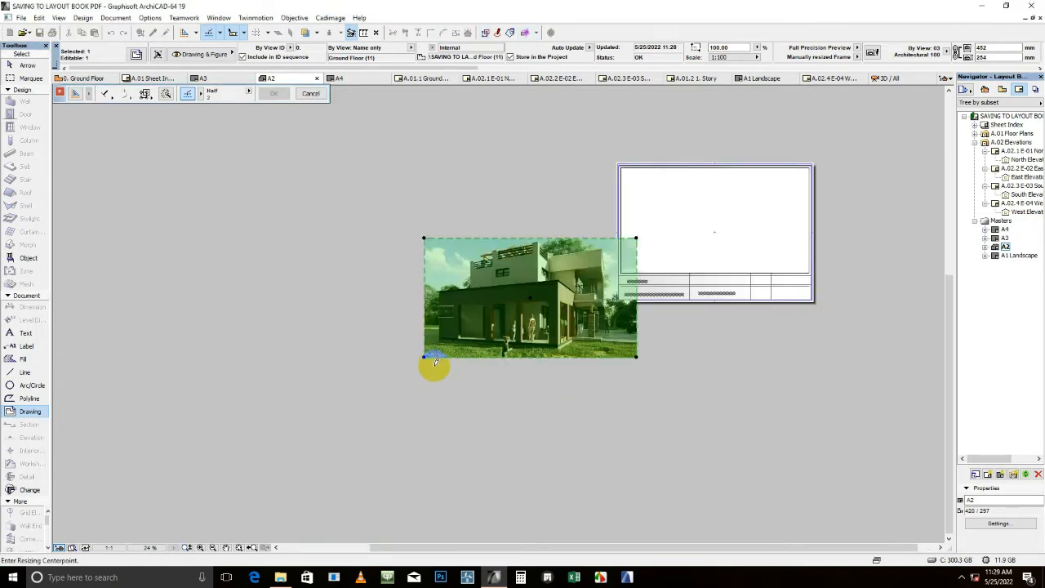
click(424, 356)
click(636, 357)
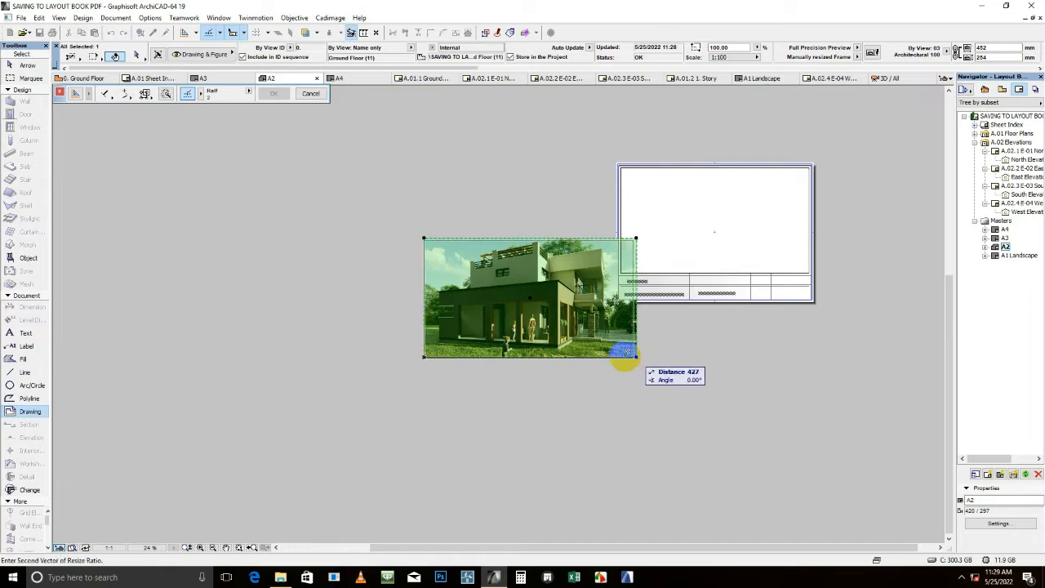
click(514, 360)
- Move the resized 0001 drawing into the upper-left area of the A2 sheet frame
scroll(483, 327, up, 4)
key(ctrl+d)
click(485, 356)
middle_drag(571, 319, 194, 452)
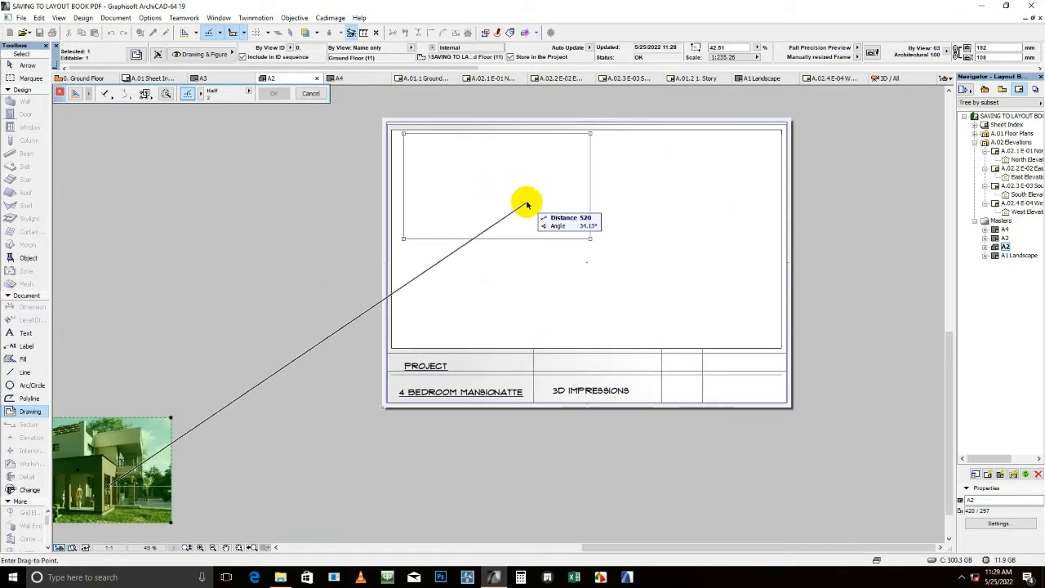
click(527, 211)
- Drag a copy of the 0001 drawing to the empty area right of the A2 sheet
shift+click(515, 222)
shift+click(515, 223)
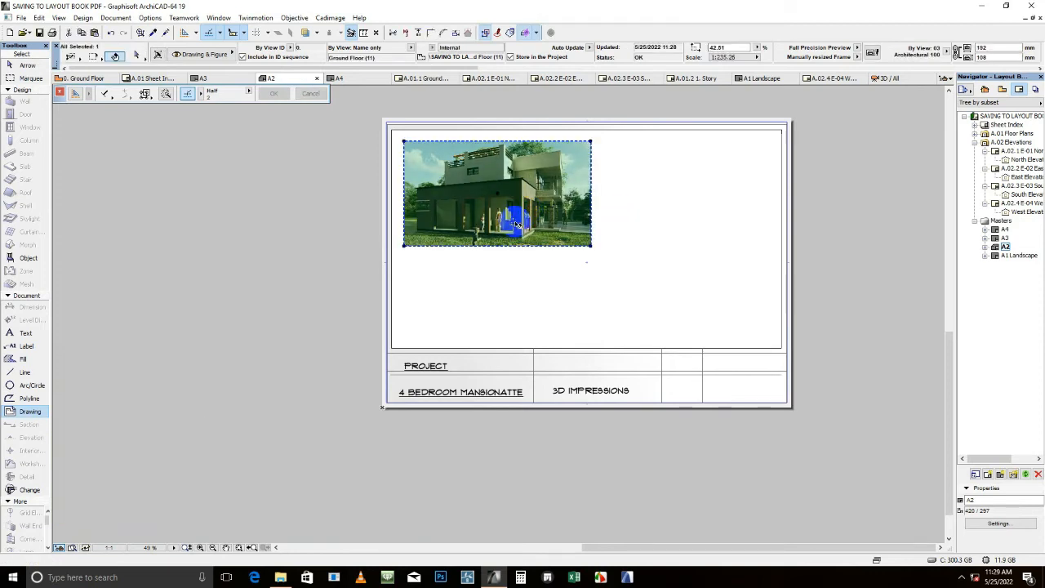
key(ctrl+shift+d)
click(516, 224)
scroll(652, 227, down, 2)
middle_drag(644, 229, 161, 241)
click(499, 229)
- Extend the copied drawing's frame downward and to the right to include the neighbouring 0002 render
click(533, 245)
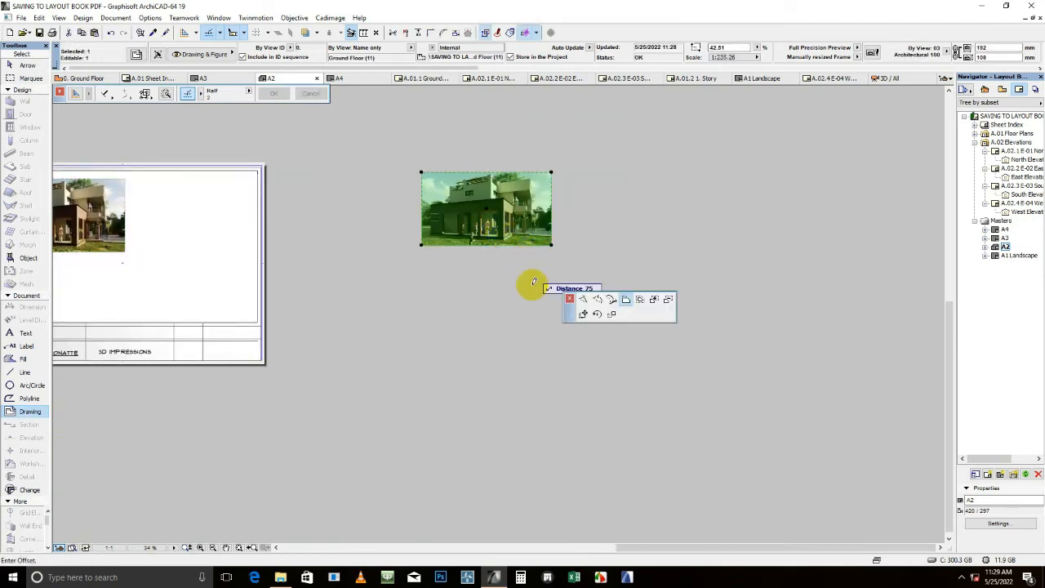
click(550, 324)
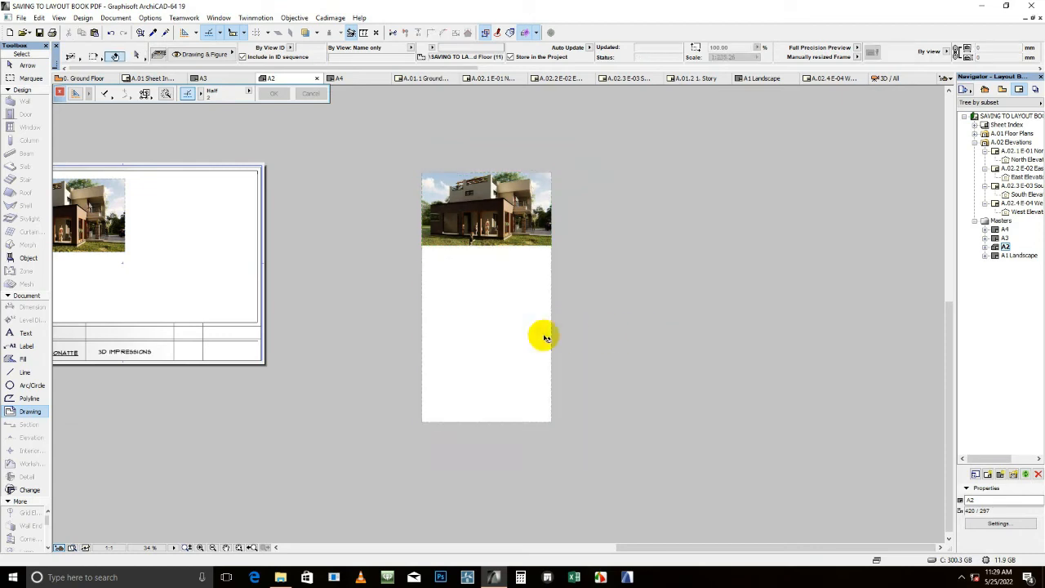
click(552, 343)
middle_drag(682, 352, 487, 374)
click(667, 361)
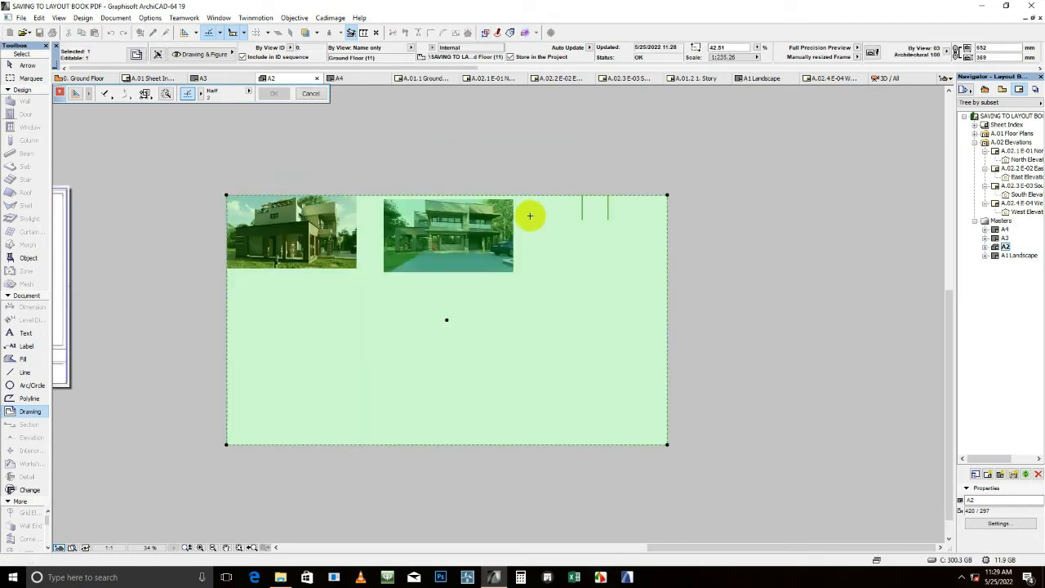
- Crop the copied drawing's left and top frame edges to the edges of the 0002 render
click(388, 214)
click(226, 326)
scroll(387, 249, up, 3)
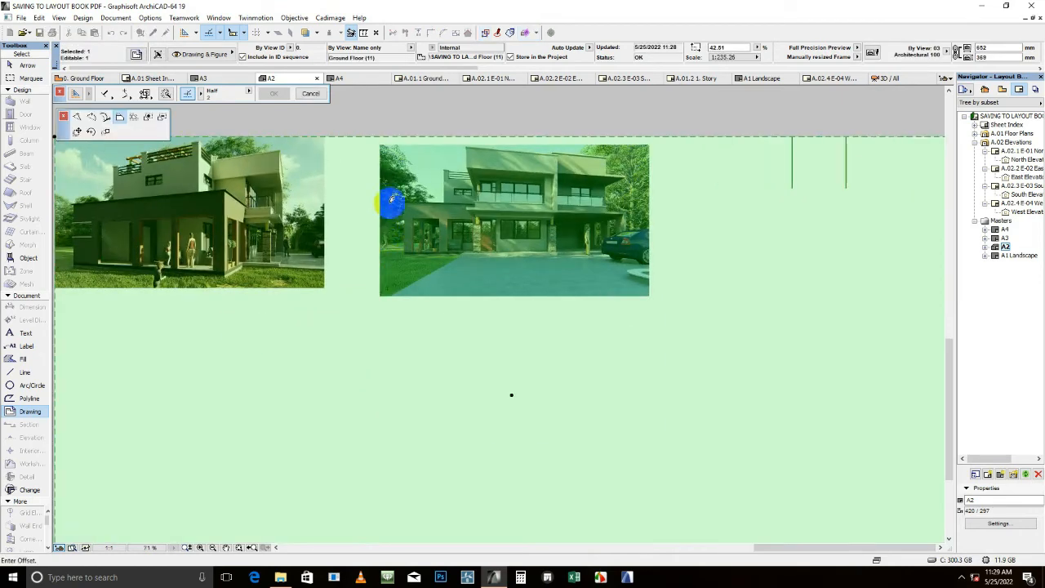
click(380, 137)
scroll(381, 134, up, 4)
click(399, 141)
click(397, 161)
scroll(457, 184, down, 5)
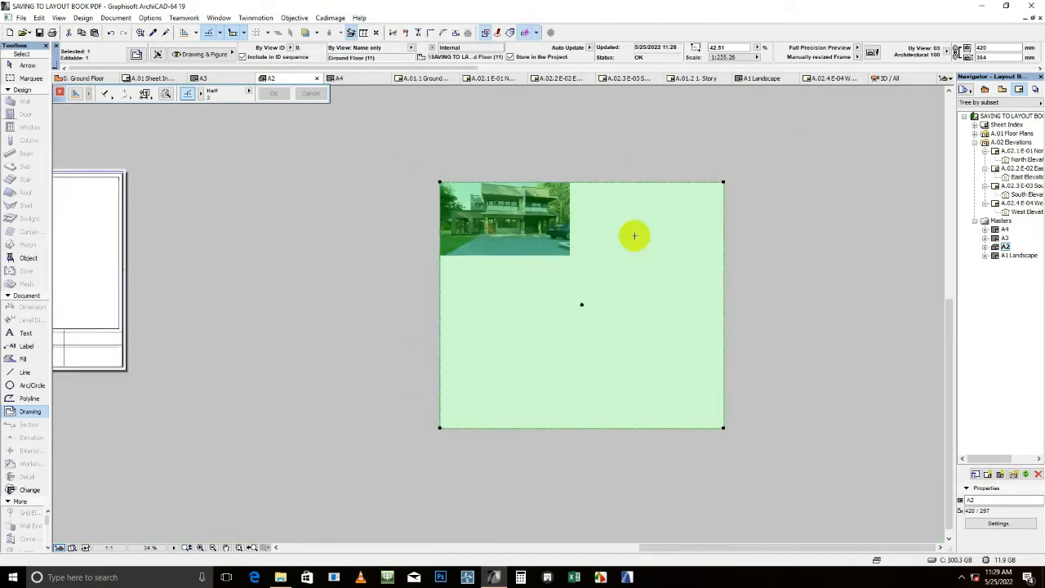
- Offset the copied drawing's right and bottom frame edges inward to the edges of the 0002 render
click(724, 270)
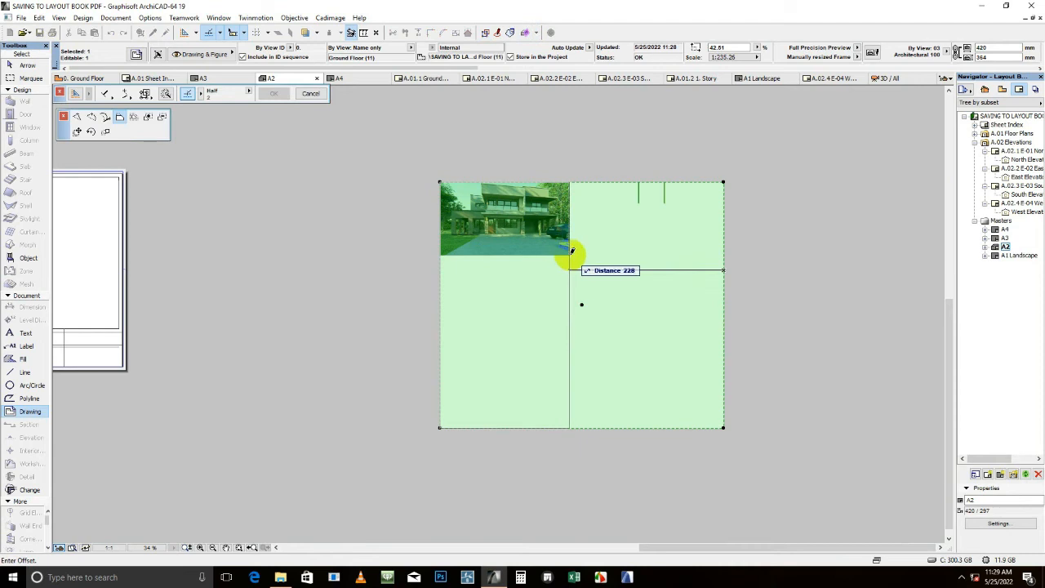
click(570, 256)
click(547, 427)
scroll(572, 257, up, 4)
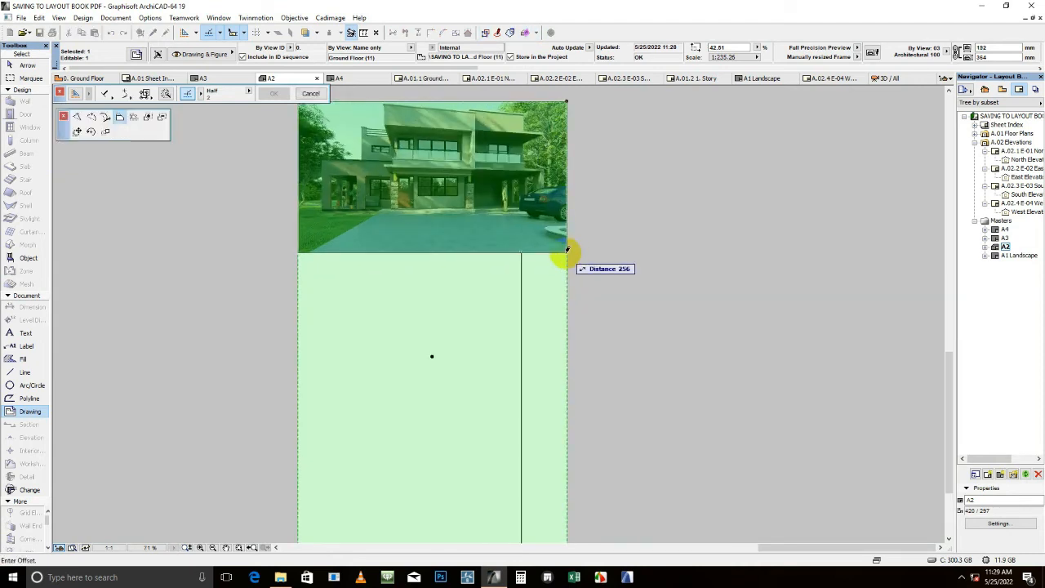
click(569, 253)
- Move the cropped 0002 drawing onto the A2 sheet, directly right of the 0001 drawing and aligned with it
scroll(465, 262, down, 5)
middle_drag(467, 262, 519, 295)
key(ctrl+d)
click(502, 278)
middle_drag(170, 299, 627, 299)
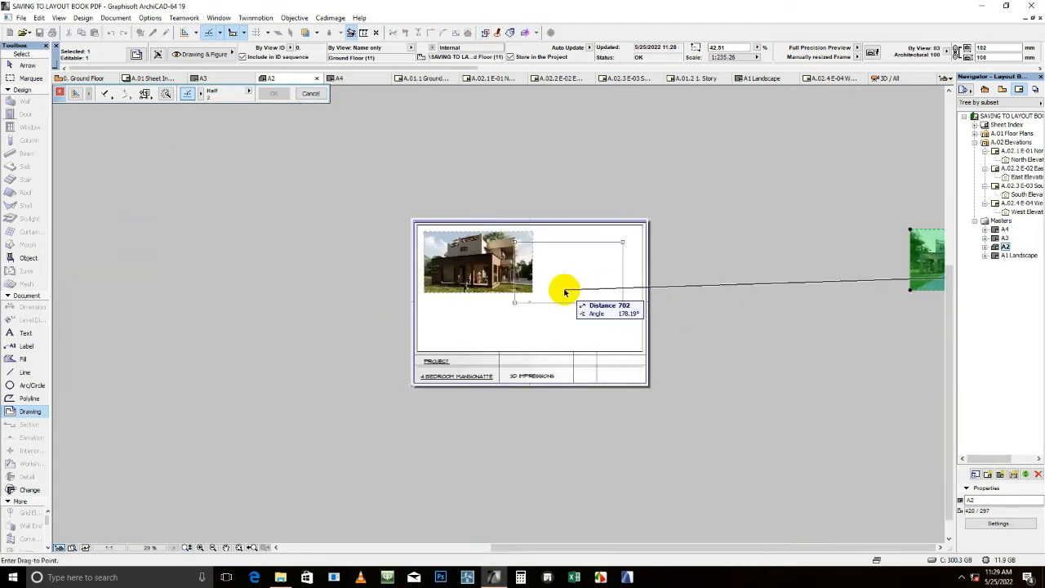
scroll(572, 288, up, 3)
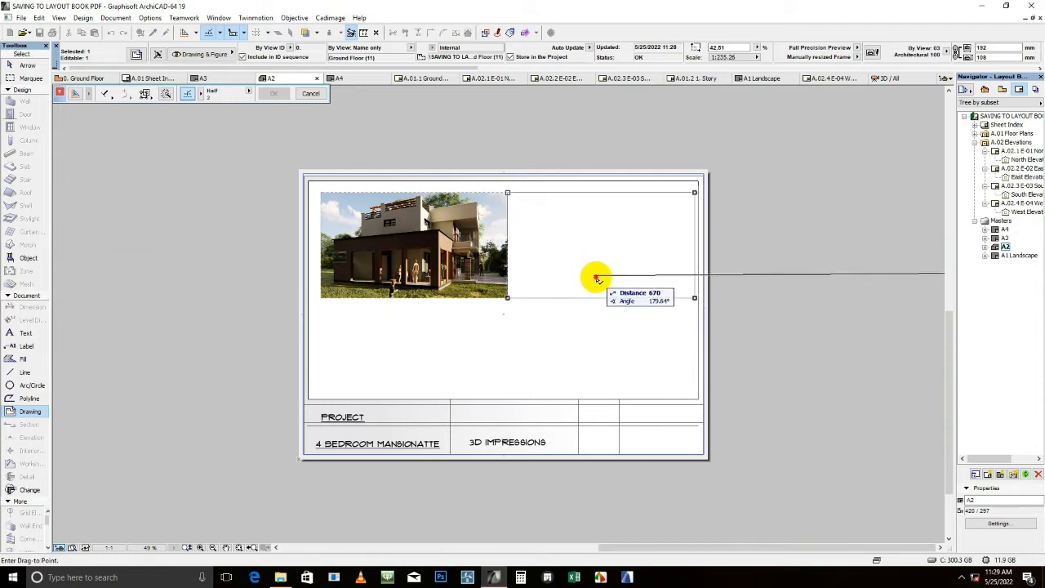
click(600, 275)
- Drag another copy of the 0001 drawing from the sheet to the empty area at its lower right
shift+click(499, 263)
key(ctrl+shift+d)
click(498, 262)
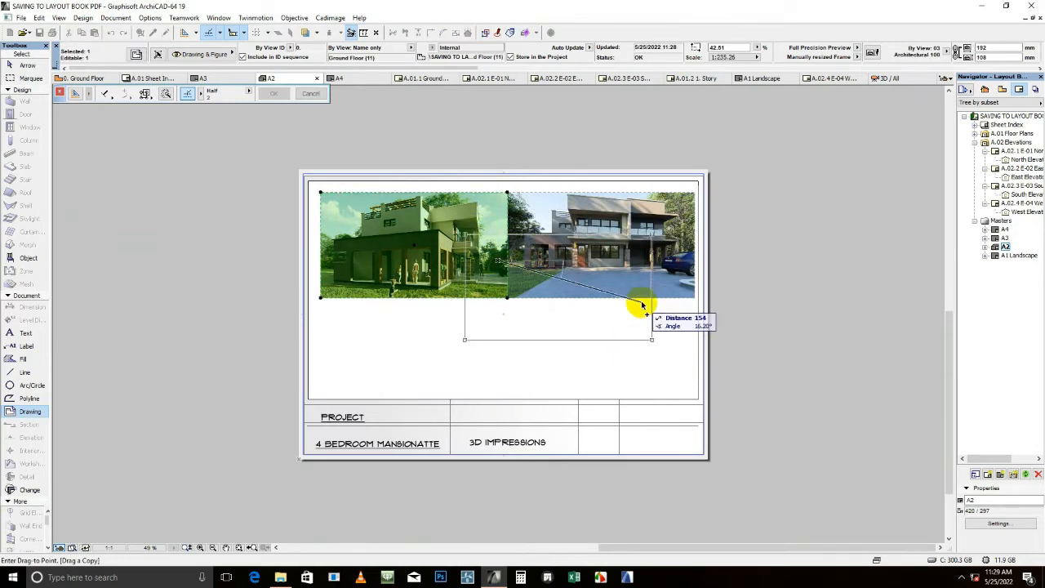
middle_drag(640, 289, 274, 175)
click(672, 287)
- Extend the new copy's frame upward and to the right to include the 0005 render
click(655, 218)
scroll(654, 182, down, 4)
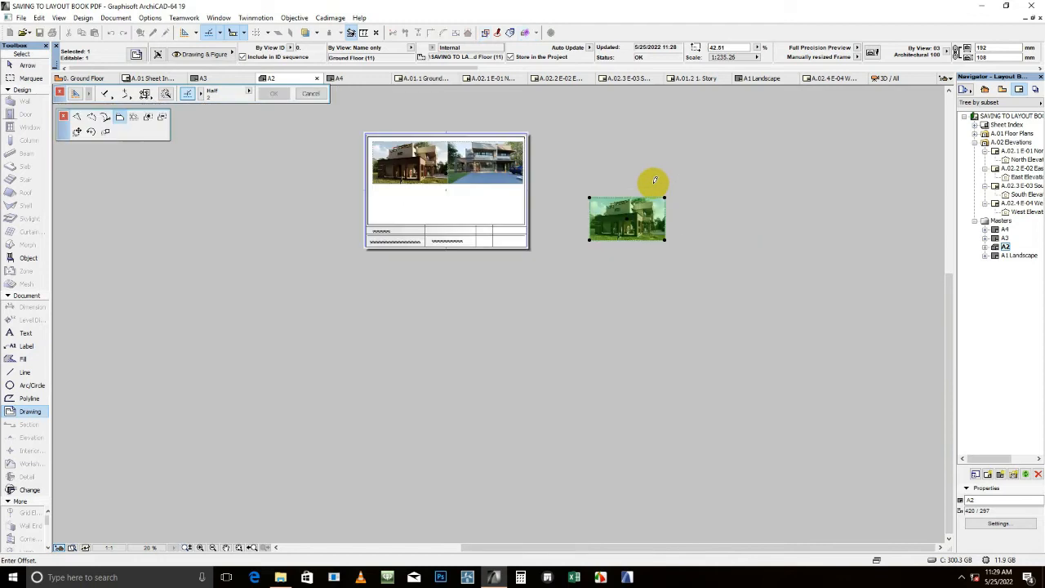
middle_drag(653, 183, 542, 415)
click(548, 214)
drag(554, 272, 700, 303)
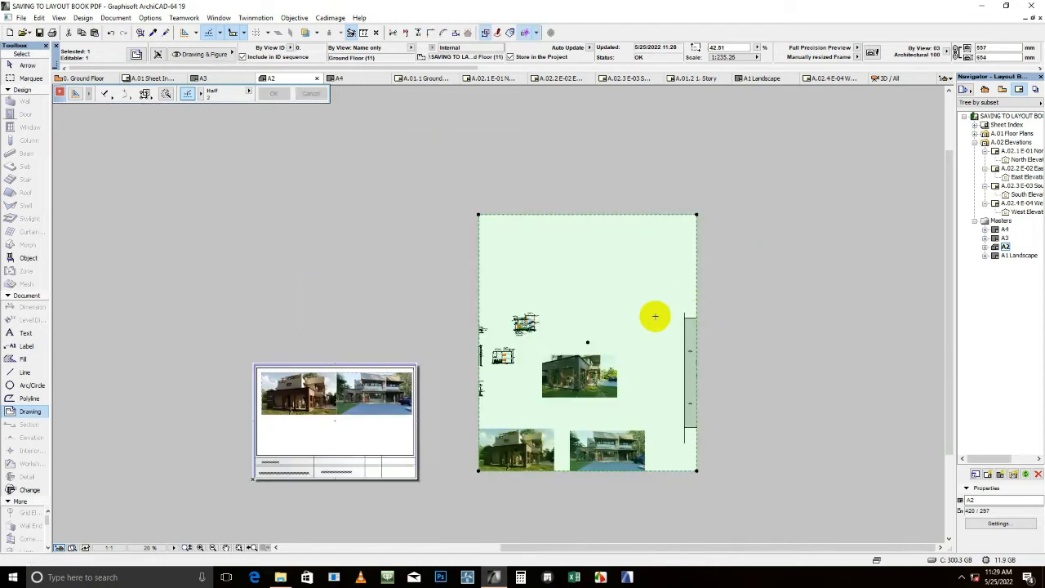
- Offset the new drawing copy's left frame edge inward to the left side of the 0005 render
scroll(515, 390, up, 2)
click(453, 428)
scroll(566, 365, up, 3)
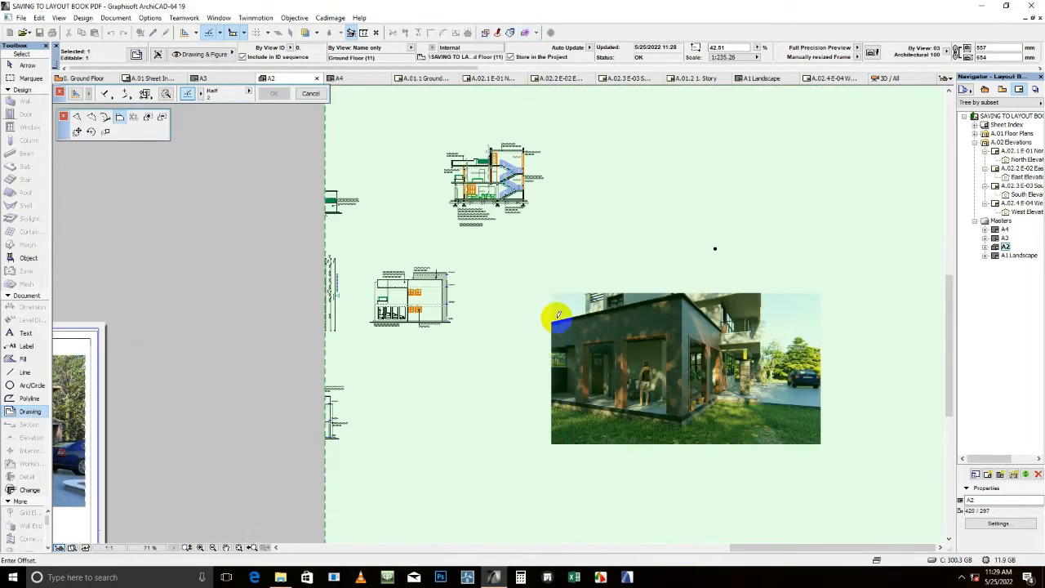
click(552, 288)
- Offset the drawing's upper frame edge down to sit exactly on the top of the 0005 render
scroll(553, 280, down, 4)
middle_drag(571, 284, 537, 360)
click(562, 163)
scroll(580, 348, up, 2)
click(663, 371)
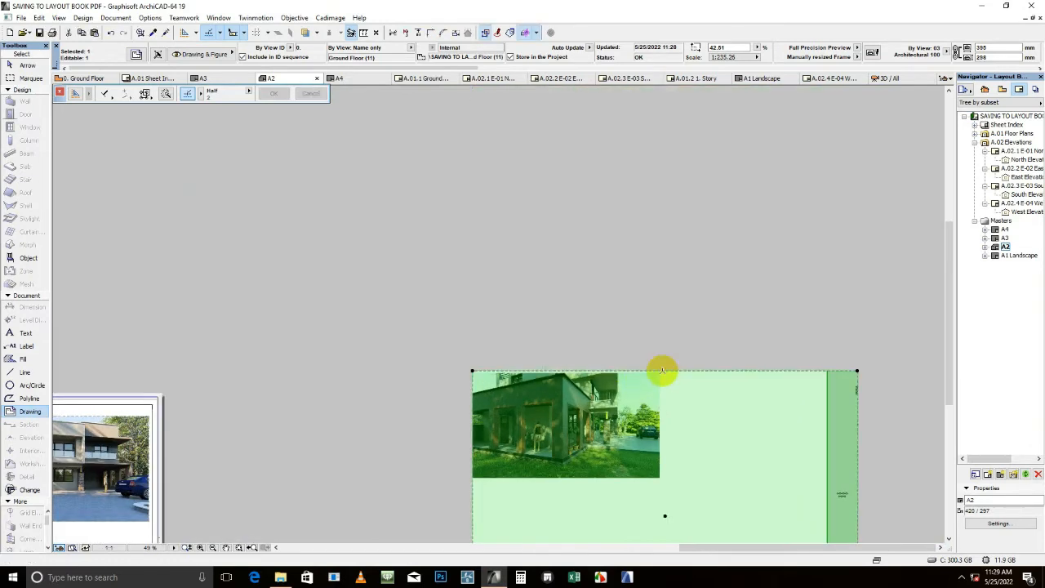
scroll(662, 372, up, 3)
scroll(661, 367, up, 3)
click(661, 364)
click(660, 369)
- Offset the drawing's right and bottom frame edges inward to the edges of the 0005 render
scroll(644, 351, down, 5)
middle_drag(750, 380, 651, 295)
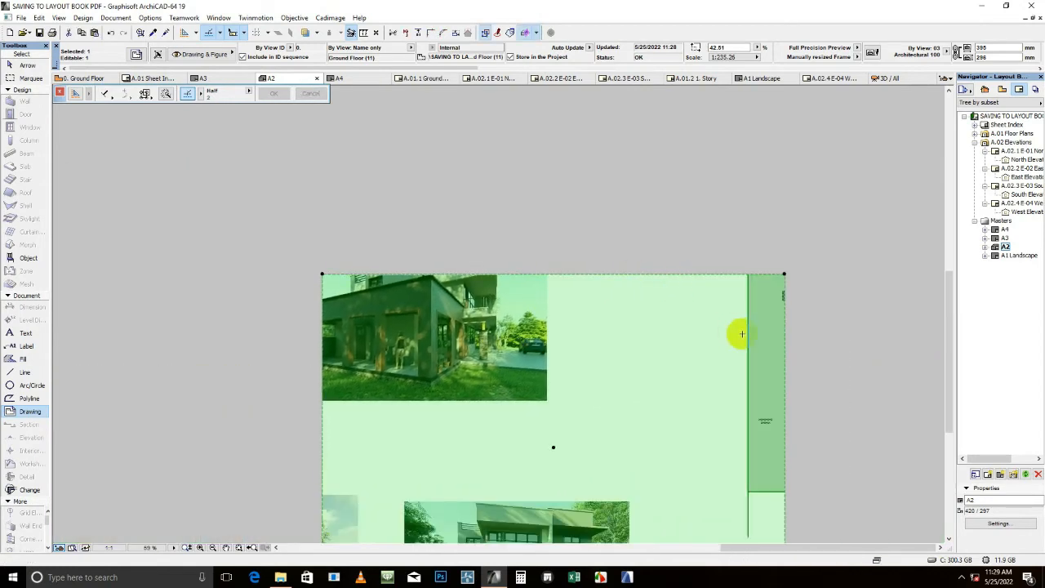
click(786, 357)
click(546, 273)
scroll(571, 254, down, 2)
middle_drag(572, 253, 591, 163)
scroll(568, 206, up, 1)
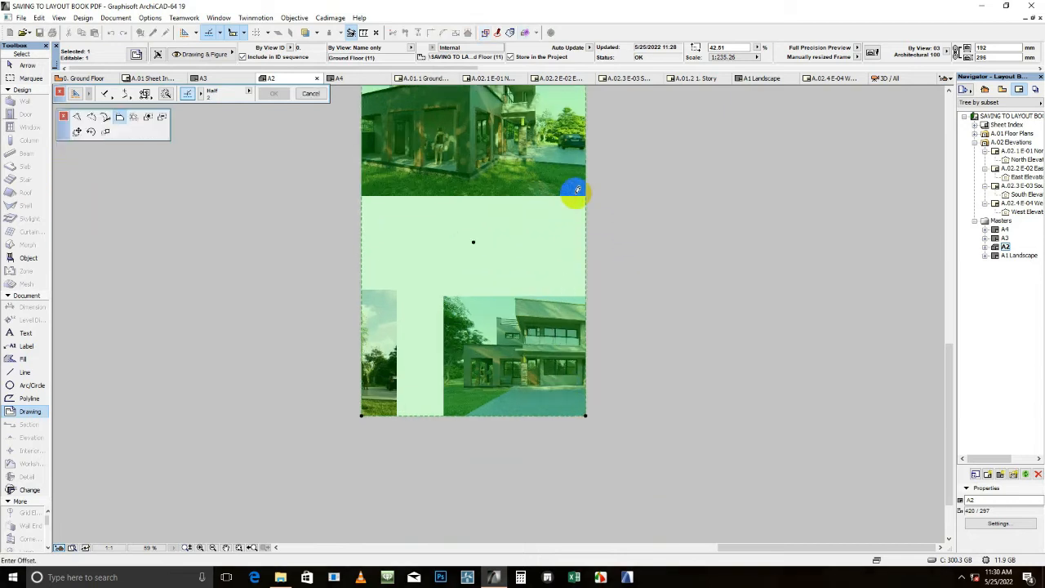
click(582, 196)
- Move the cropped 0005 drawing onto the A2 sheet, centred below the two upper renders and above the title block
scroll(608, 347, down, 2)
click(540, 220)
right_click(506, 226)
click(546, 267)
key(ctrl+d)
click(514, 215)
middle_drag(593, 332, 927, 325)
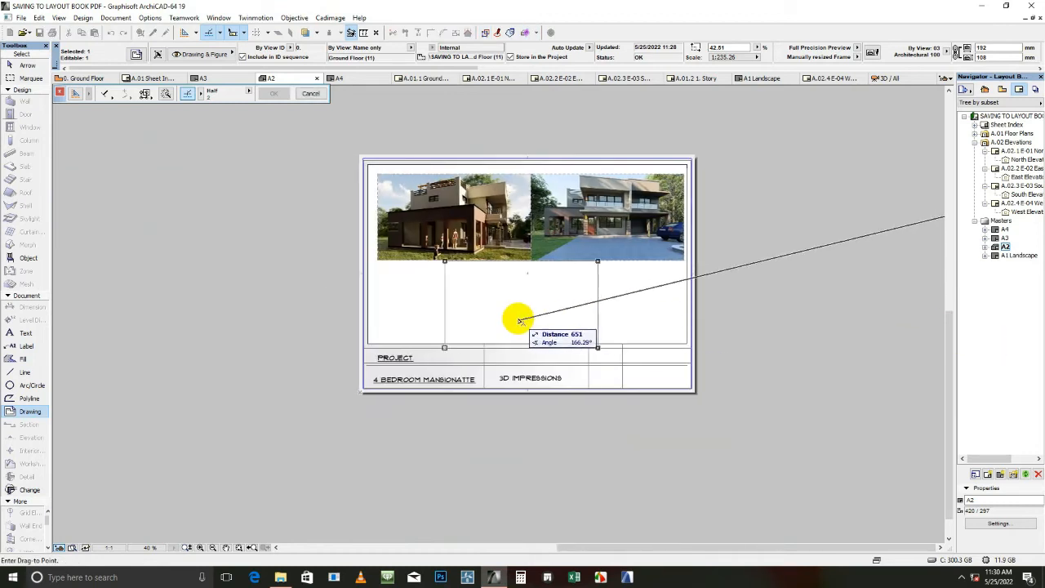
click(455, 313)
scroll(458, 277, up, 2)
click(567, 278)
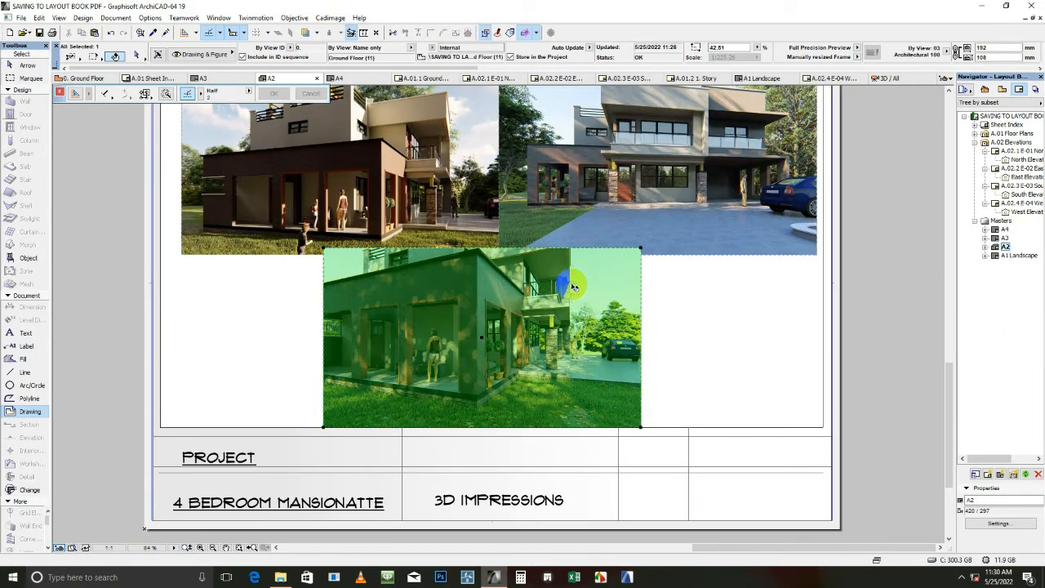
- Drag the 0005 drawing about 3 mm straight down to reduce its overlap with the upper renders, and deselect it
scroll(638, 411, up, 4)
key(ctrl+d)
click(628, 360)
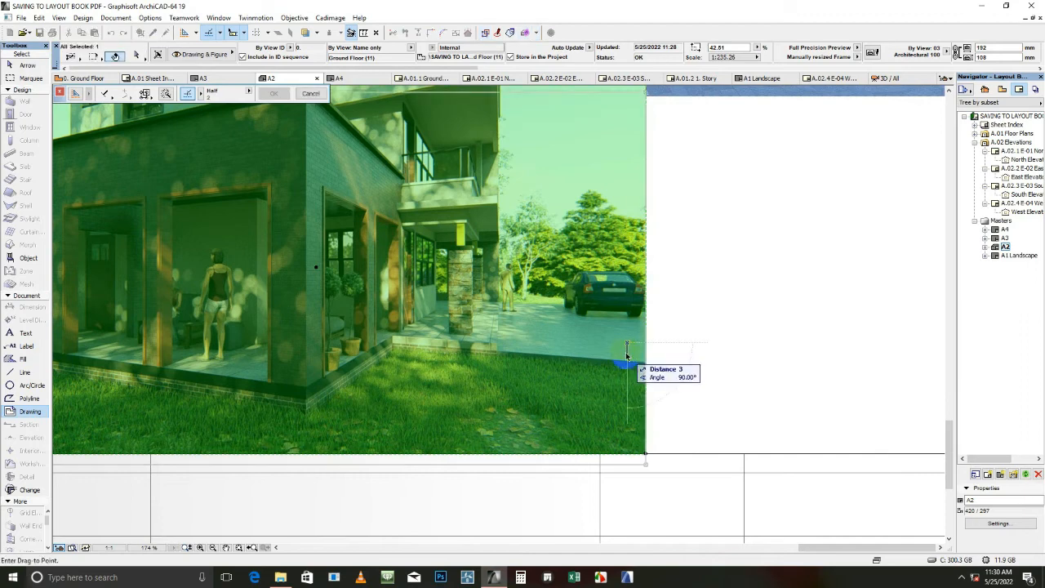
key(Escape)
key(Escape)
scroll(690, 304, down, 4)
scroll(593, 277, down, 2)
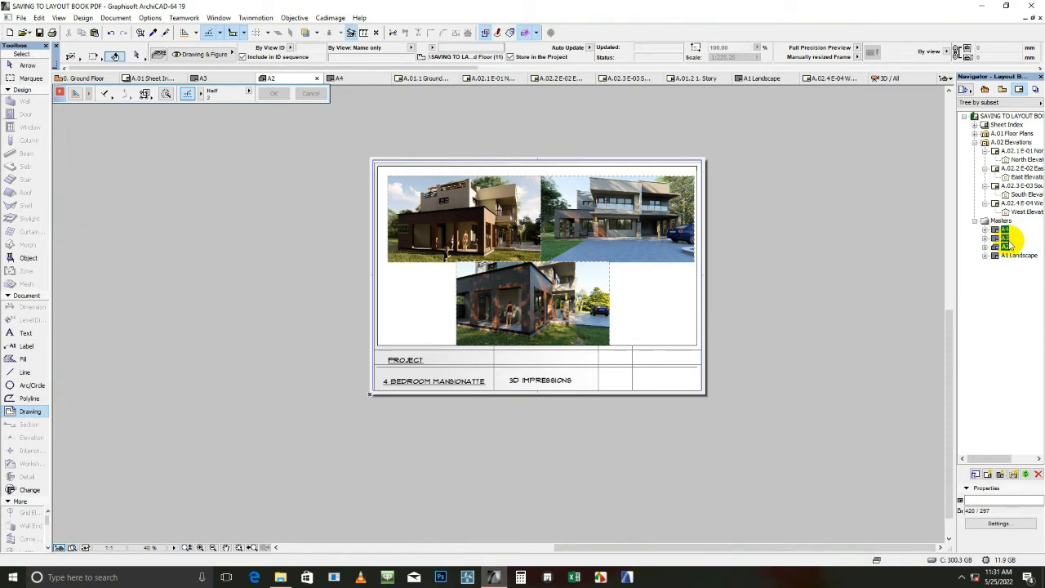
- Save the A4, A3 and A2 master layouts to the Desktop as SAVING TO LAYOUT BOOK PDF.pdf, replacing the existing file
key(ctrl+shift+s)
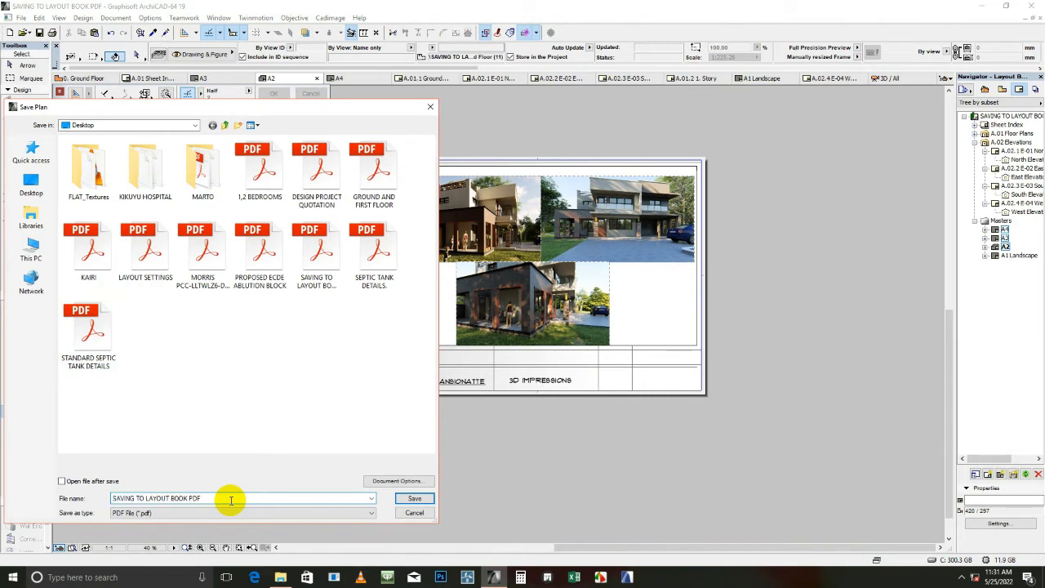
click(400, 483)
click(626, 254)
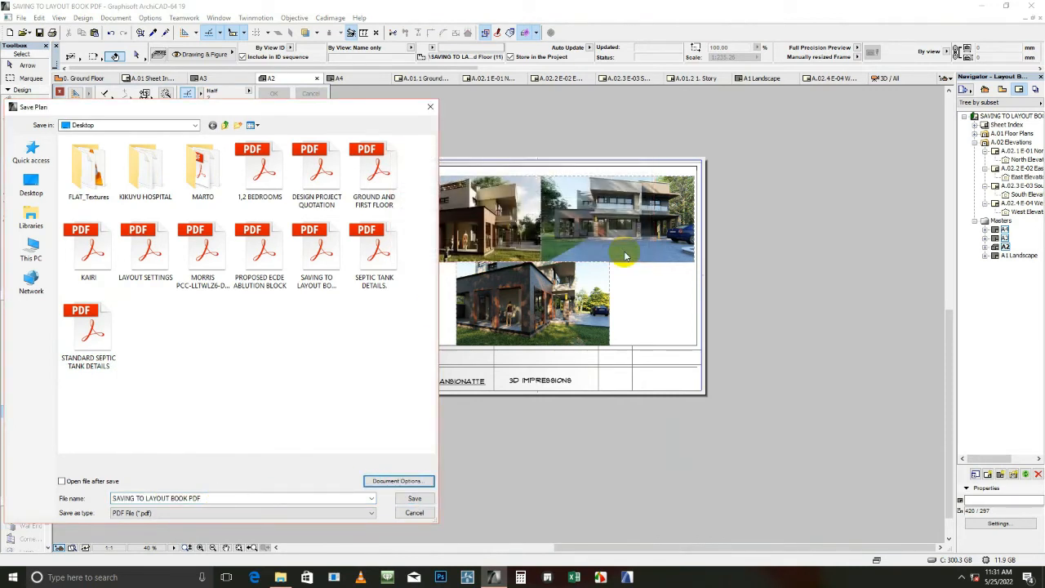
click(413, 498)
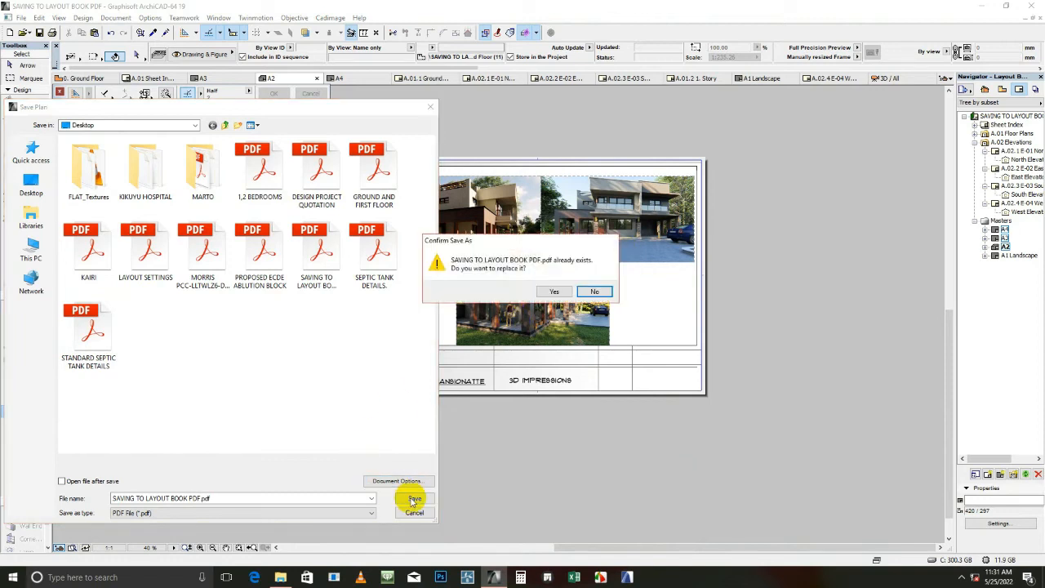
click(554, 293)
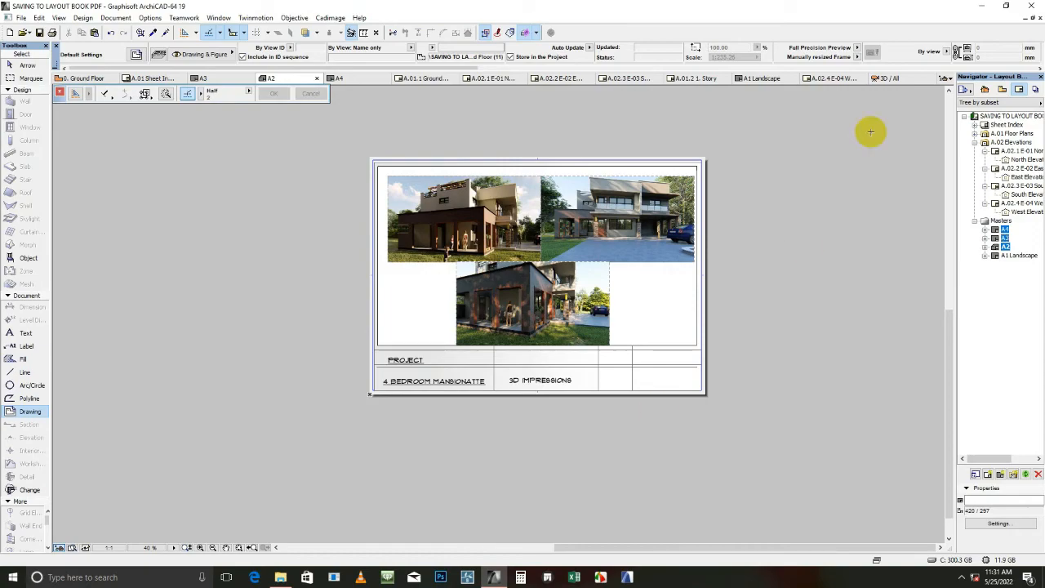
- Open GROUND AND FIRST FLOOR.pdf from the desktop in Adobe Acrobat, check its two floor plan pages and close it
click(983, 7)
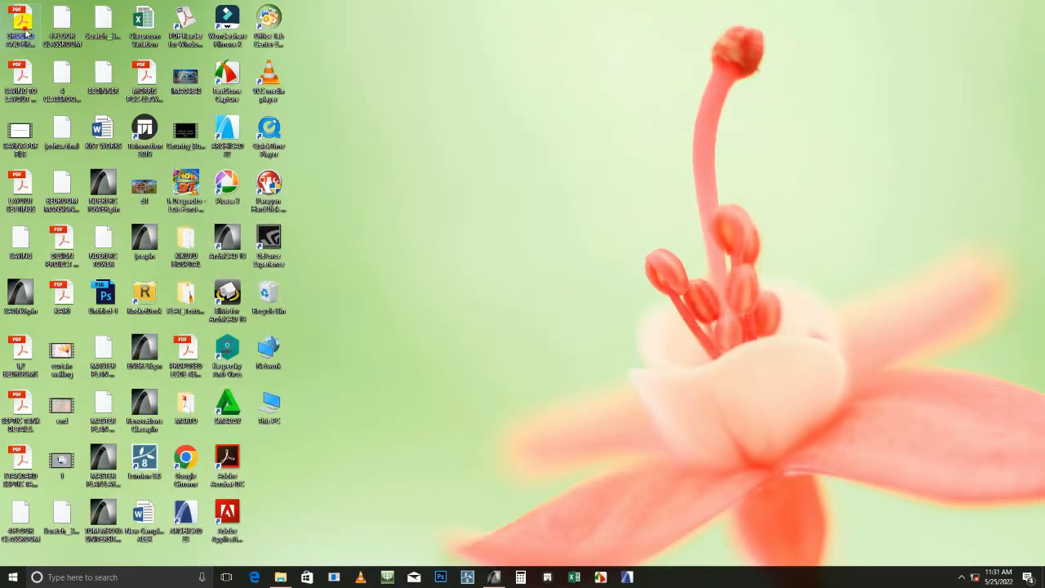
double_click(23, 28)
scroll(433, 196, down, 2)
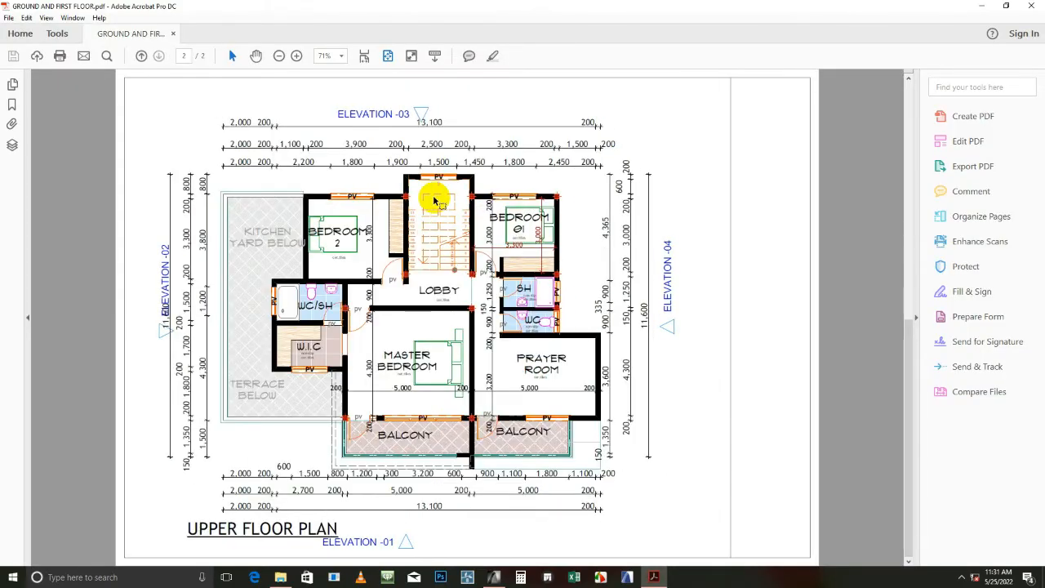
scroll(435, 200, up, 2)
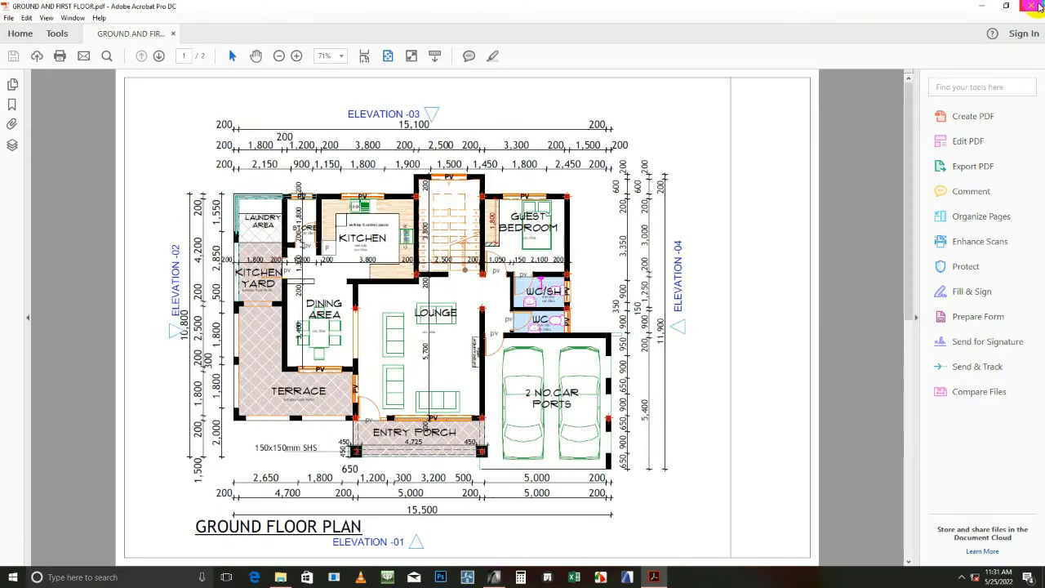
click(1032, 6)
- Open SAVING TO LAYOUT BOOK PDF.pdf from the desktop and review its pages through to the 3D impressions sheet
double_click(32, 88)
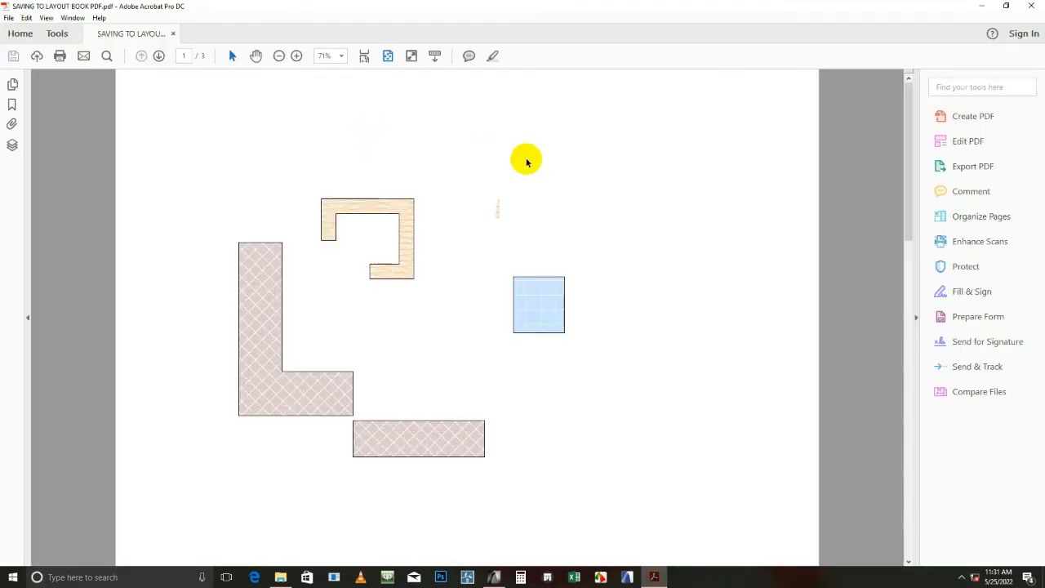
scroll(608, 167, down, 2)
scroll(609, 169, up, 1)
scroll(608, 170, down, 1)
scroll(607, 169, up, 2)
scroll(607, 169, down, 1)
scroll(607, 169, up, 1)
scroll(609, 169, down, 2)
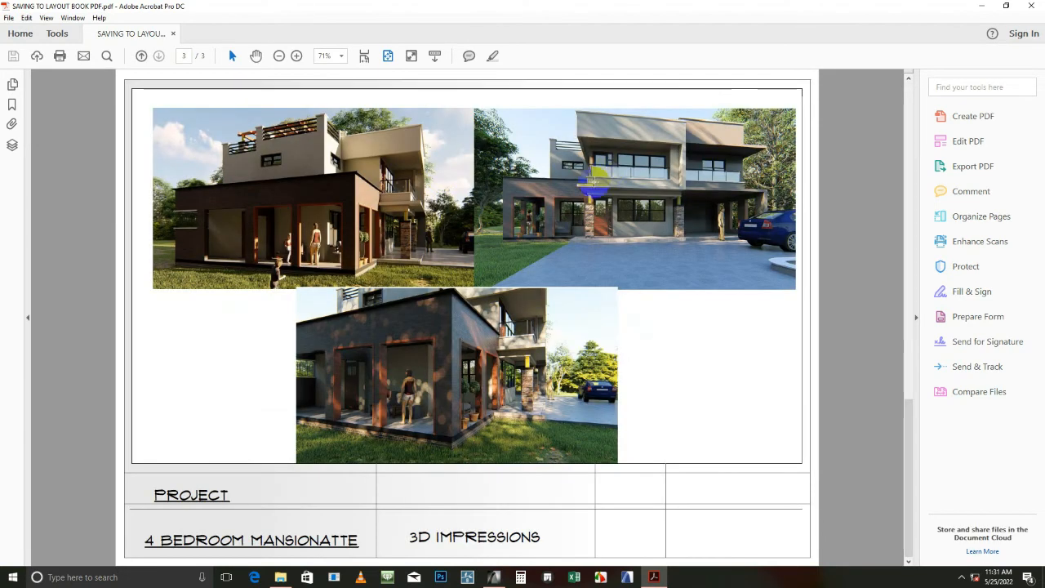